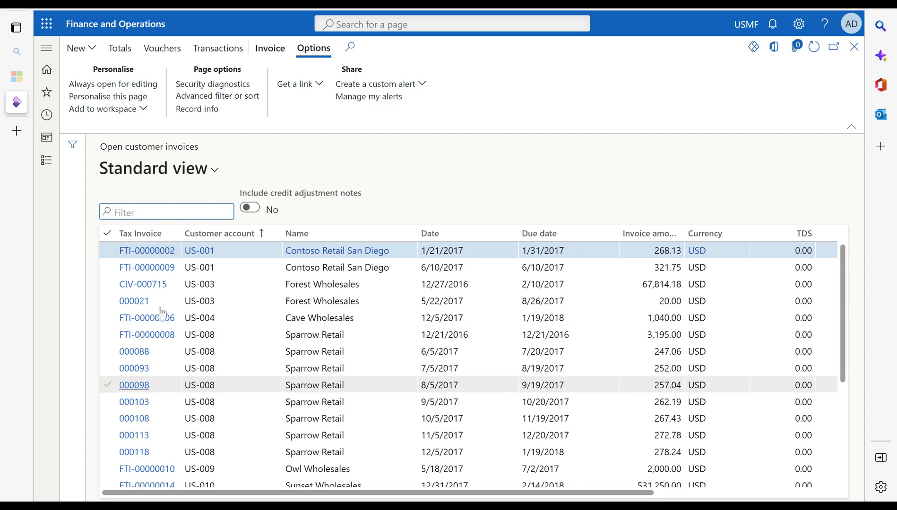
- Filter the Tax Invoice column for values containing 93, and clear that column filter again
{"action": "left_click", "coordinate": [148, 239]}
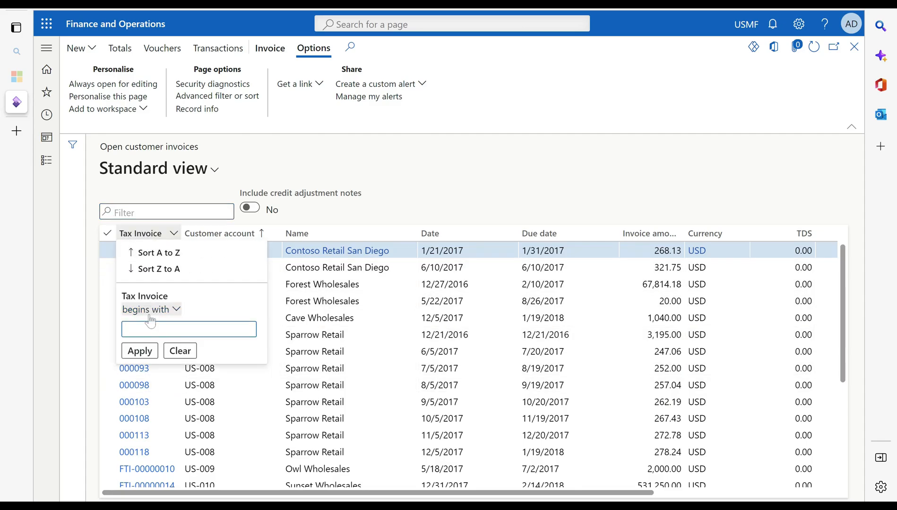
{"action": "left_click", "coordinate": [147, 309]}
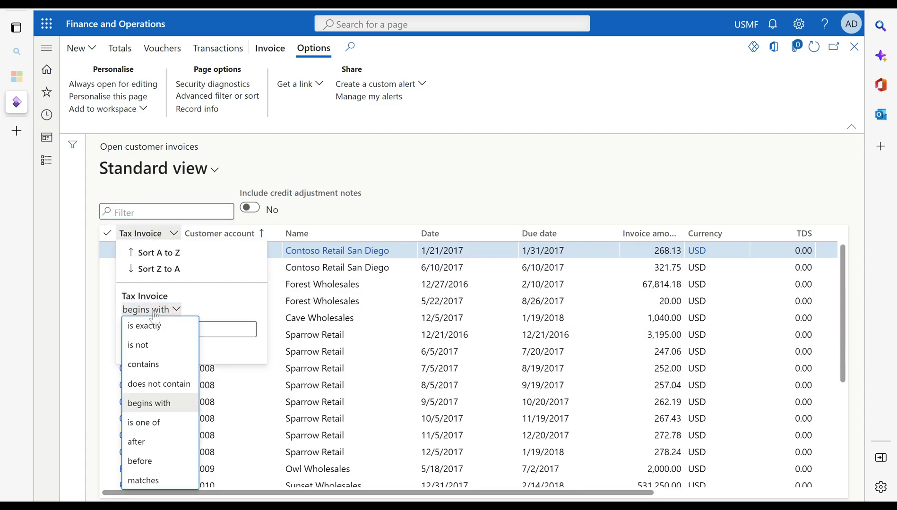
{"action": "left_click", "coordinate": [148, 364]}
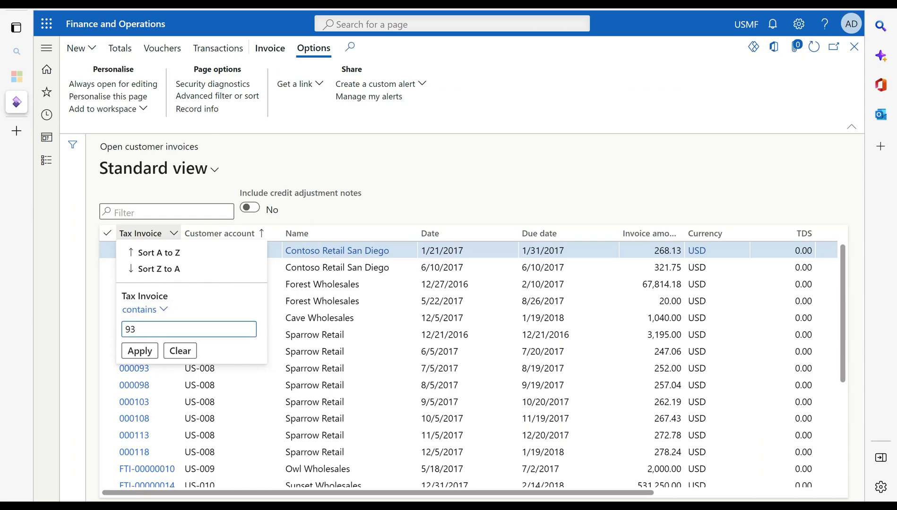
{"action": "key", "text": "Return"}
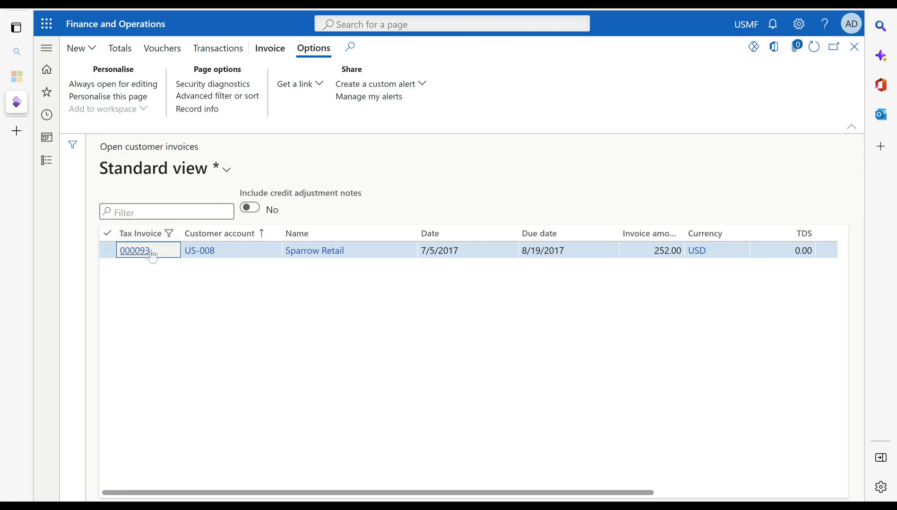
{"action": "left_click", "coordinate": [150, 233]}
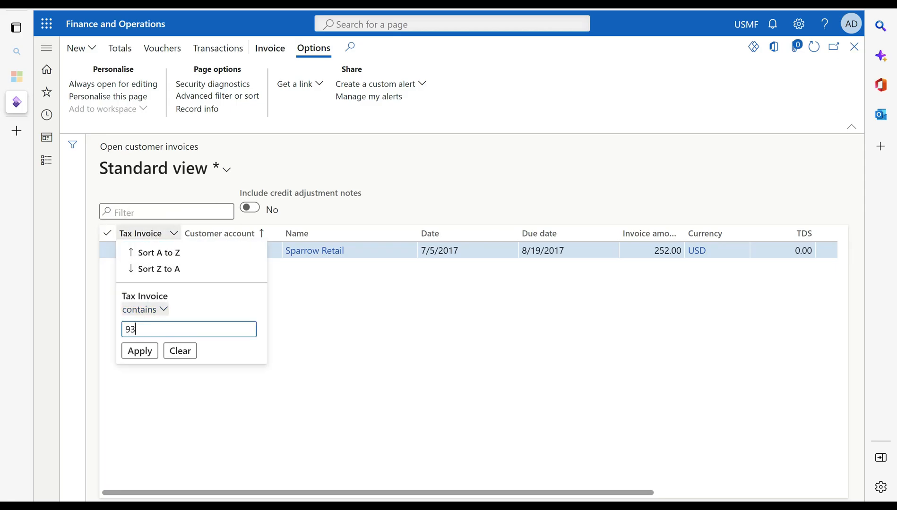
{"action": "left_click", "coordinate": [174, 352]}
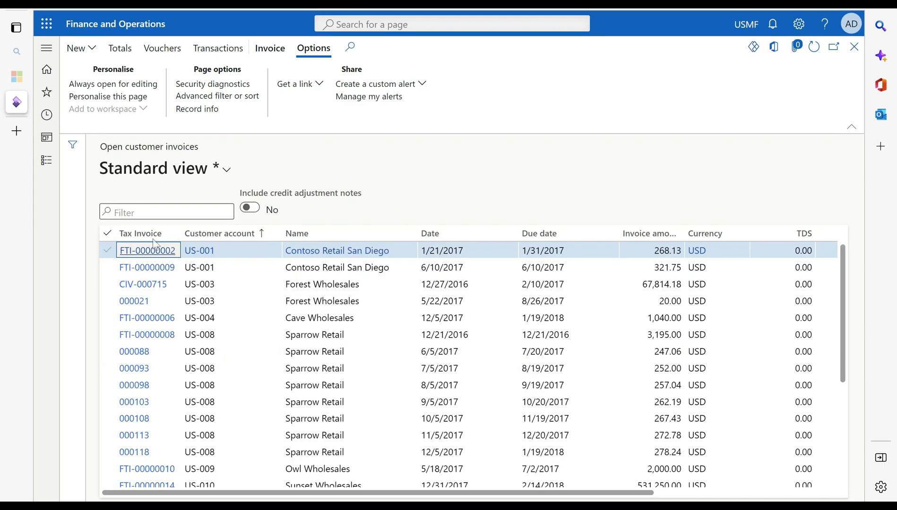
- Quick-filter the open customer invoices by Tax Invoice with the wildcard value *93*, and empty the quick filter again
{"action": "left_click", "coordinate": [178, 212]}
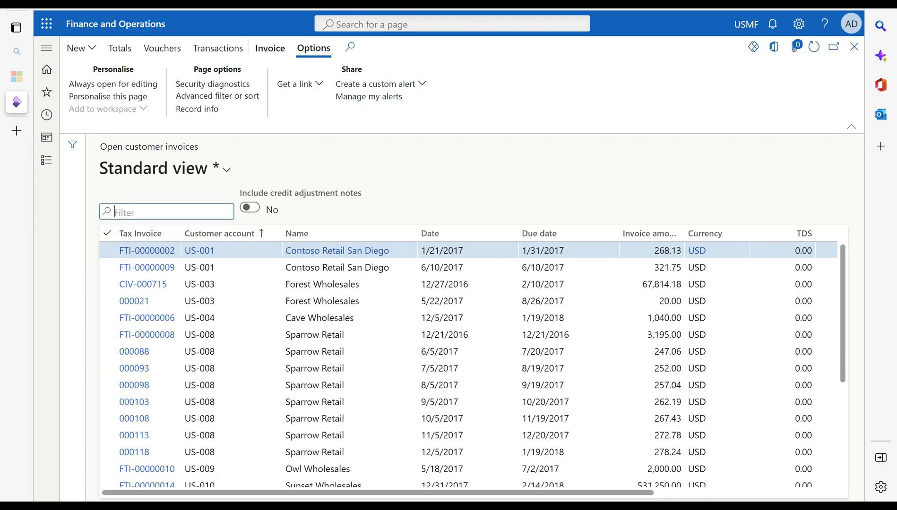
{"action": "type", "text": "*93*"}
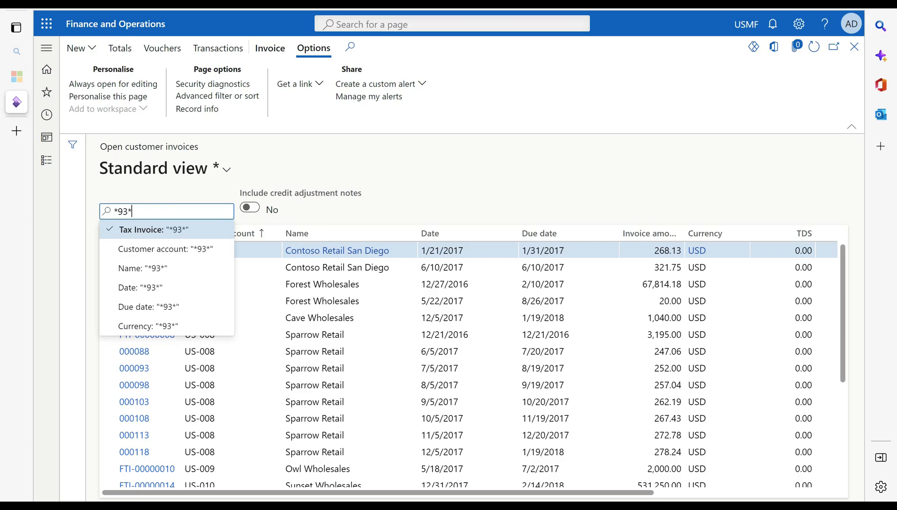
{"action": "left_click", "coordinate": [152, 236]}
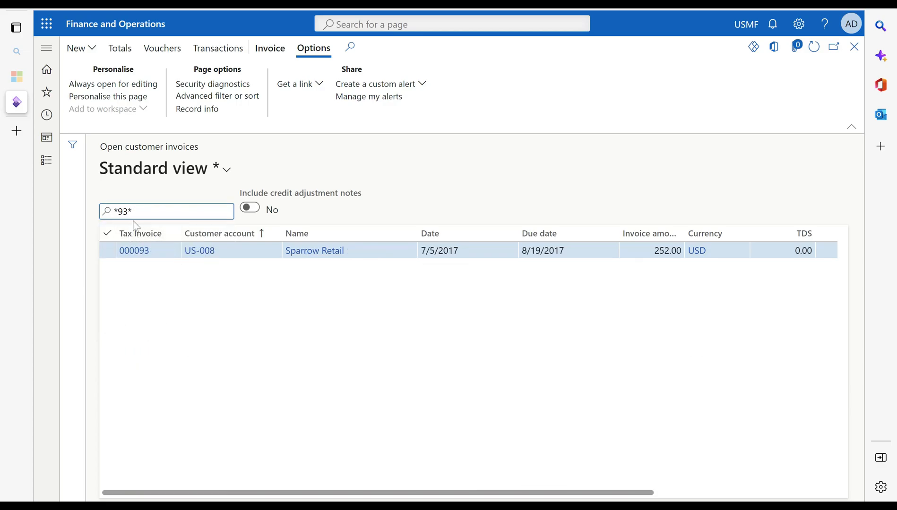
{"action": "key", "text": "BackSpace"}
{"action": "key", "text": "BackSpace"}
{"action": "key", "text": "BackSpace"}
{"action": "key", "text": "BackSpace"}
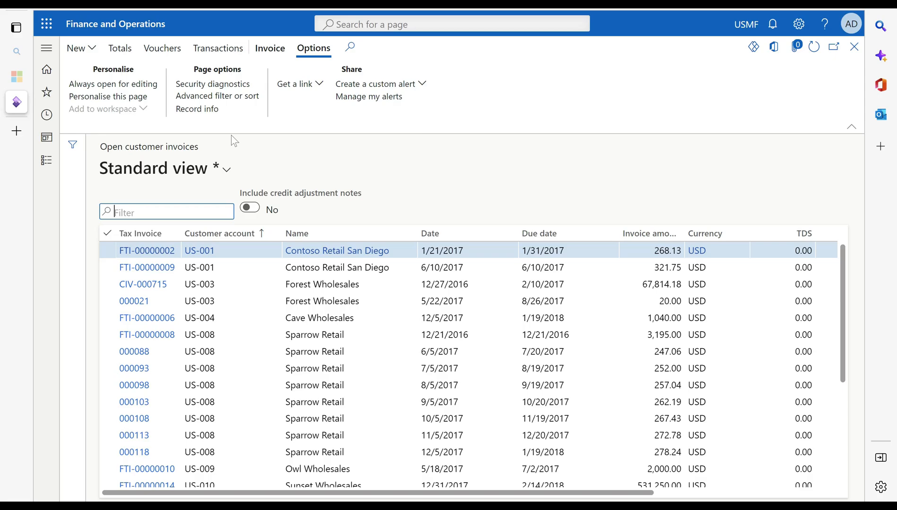
- In the advanced filter query, change the field of the Amount range to Tax Invoice, searching the field lookup for tax
{"action": "left_click", "coordinate": [222, 96]}
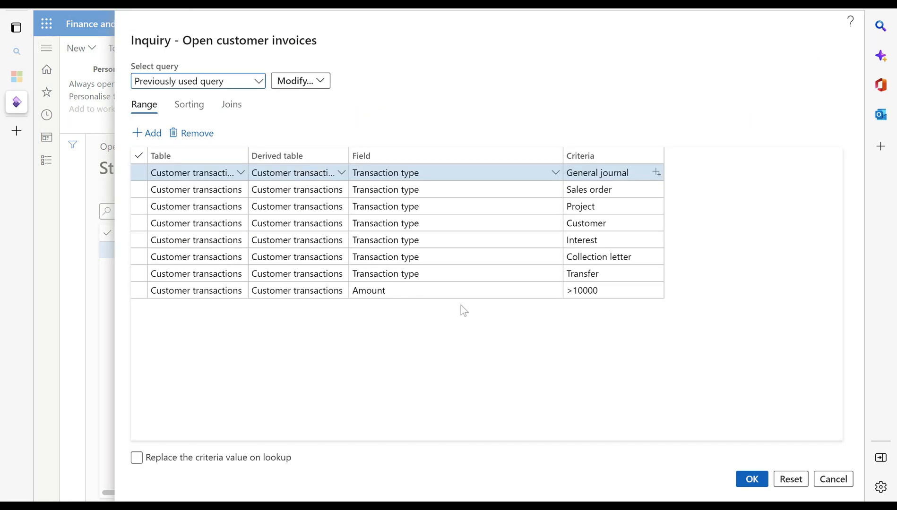
{"action": "left_click", "coordinate": [620, 291]}
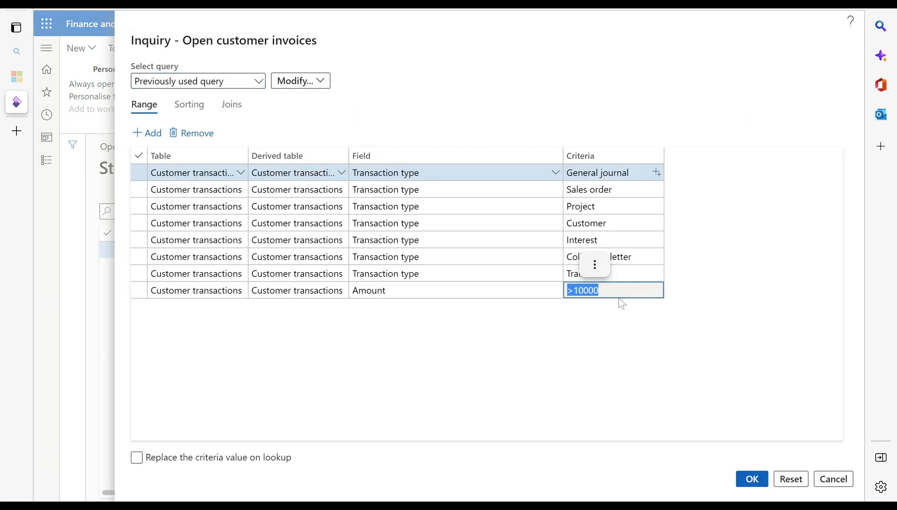
{"action": "left_click", "coordinate": [621, 291]}
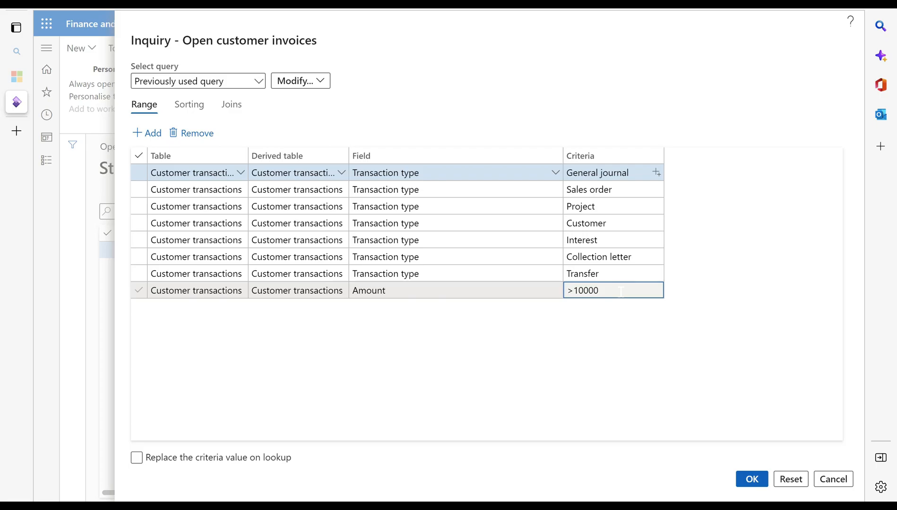
{"action": "left_click", "coordinate": [427, 292]}
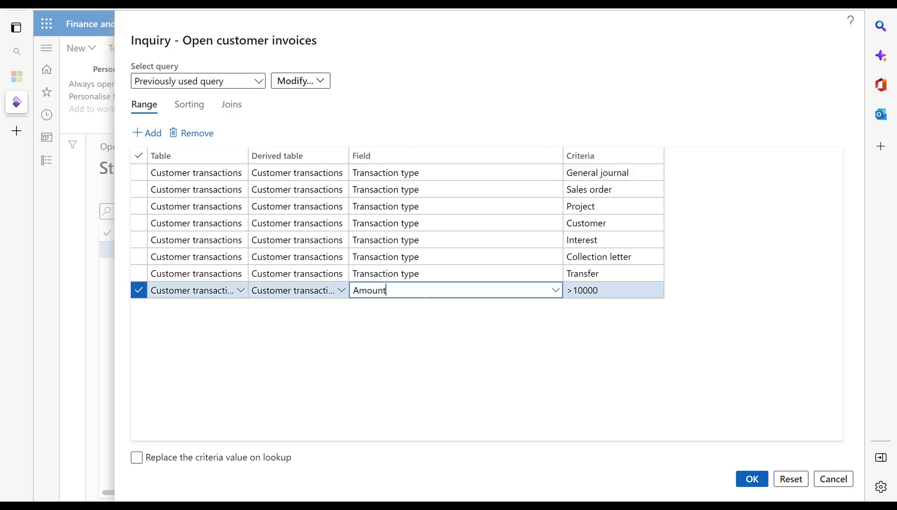
{"action": "left_click_drag", "start_coordinate": [386, 291], "coordinate": [348, 294]}
{"action": "type", "text": "tax"}
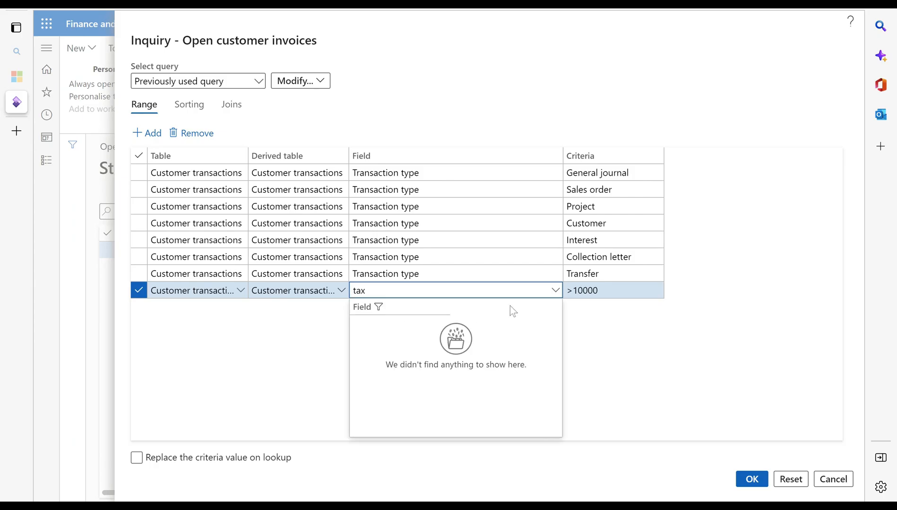
{"action": "key", "text": "BackSpace"}
{"action": "left_click", "coordinate": [555, 290]}
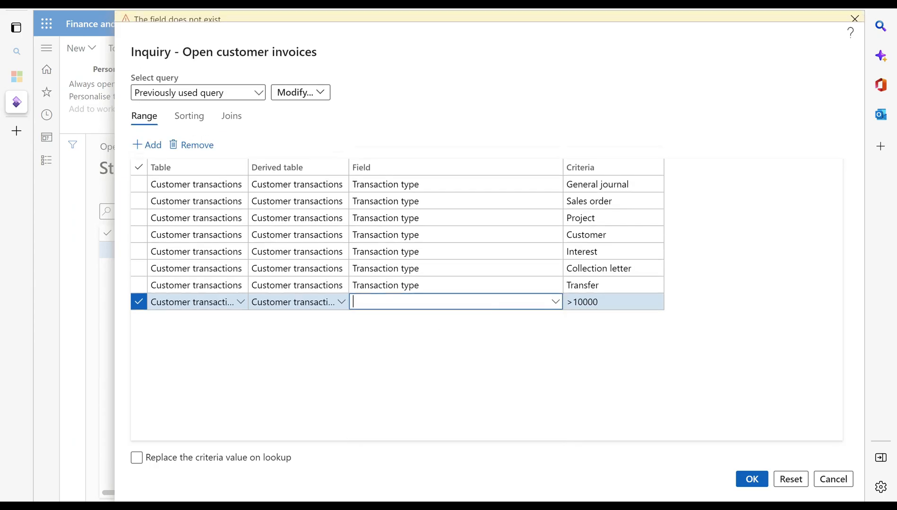
{"action": "left_click", "coordinate": [552, 310]}
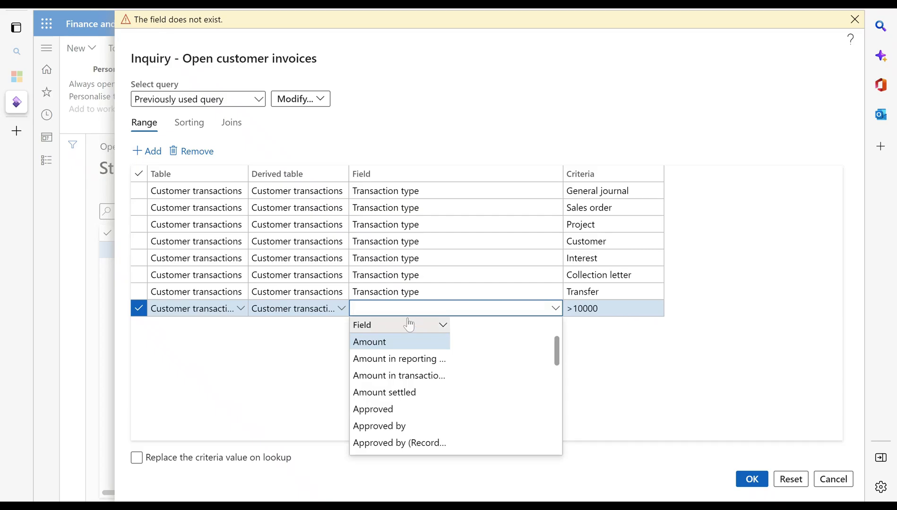
{"action": "left_click", "coordinate": [409, 326]}
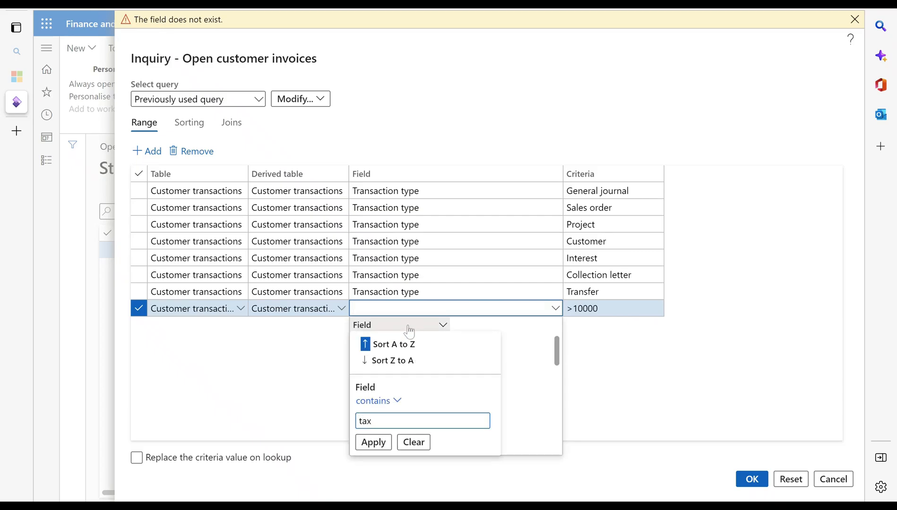
{"action": "type", "text": "tax"}
{"action": "key", "text": "Return"}
{"action": "left_click", "coordinate": [390, 360]}
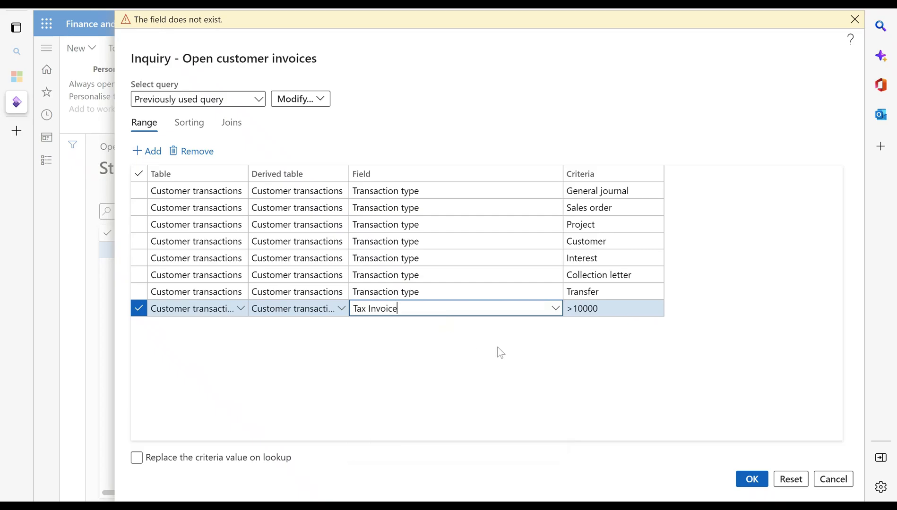
- Set the Tax Invoice range's criteria to *93* and apply the advanced filter to the invoice list
{"action": "left_click", "coordinate": [614, 315]}
{"action": "left_click_drag", "start_coordinate": [612, 312], "coordinate": [563, 309]}
{"action": "key", "text": "BackSpace"}
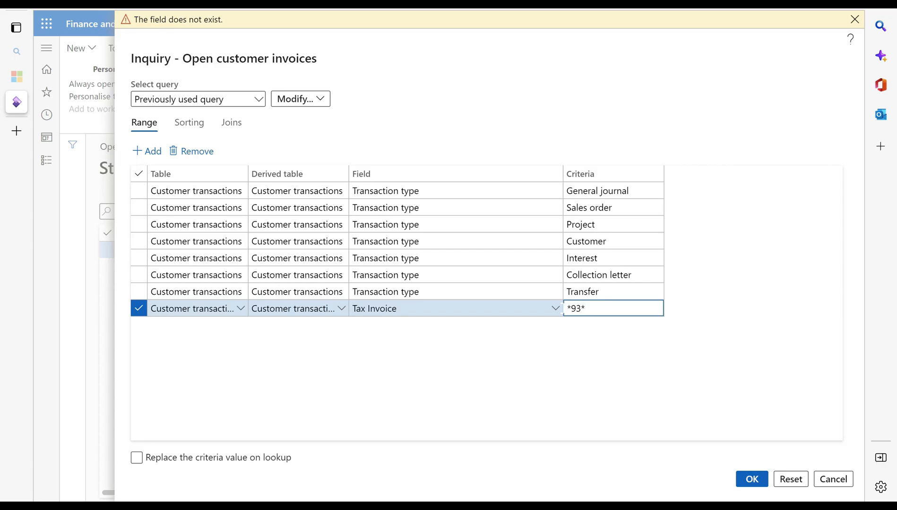
{"action": "left_click", "coordinate": [750, 479]}
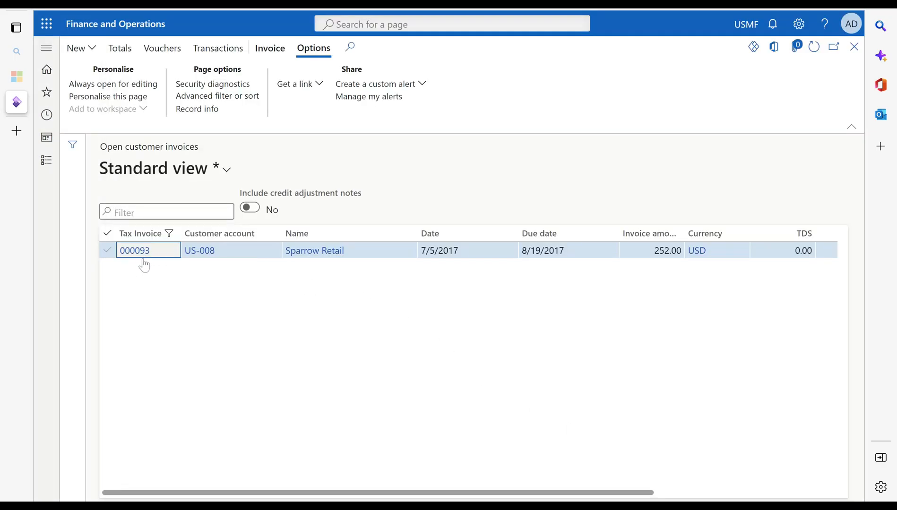
{"action": "left_click", "coordinate": [227, 100]}
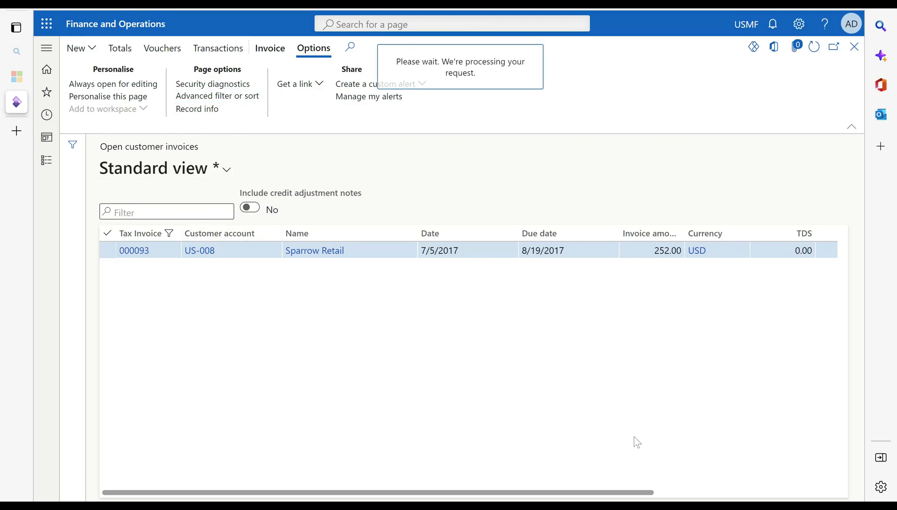
{"action": "left_click", "coordinate": [617, 289]}
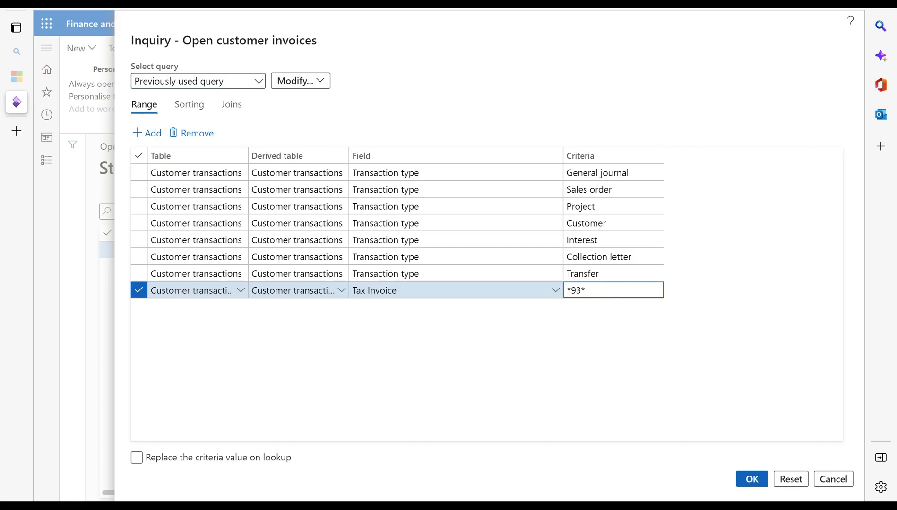
{"action": "key", "text": "BackSpace"}
{"action": "key", "text": "BackSpace"}
{"action": "key", "text": "BackSpace"}
{"action": "left_click", "coordinate": [831, 479]}
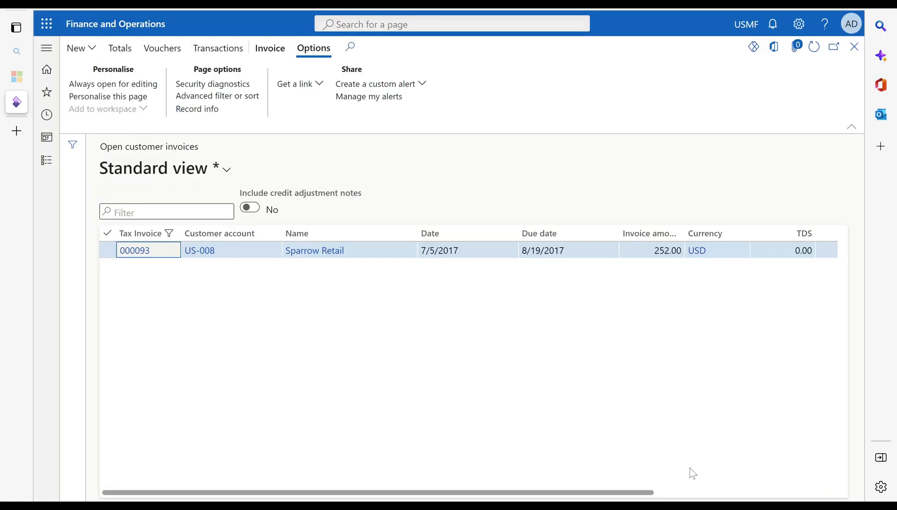
- Clear the Tax Invoice column filter and copy the name Maple Company from the first invoice row
{"action": "left_click", "coordinate": [156, 236]}
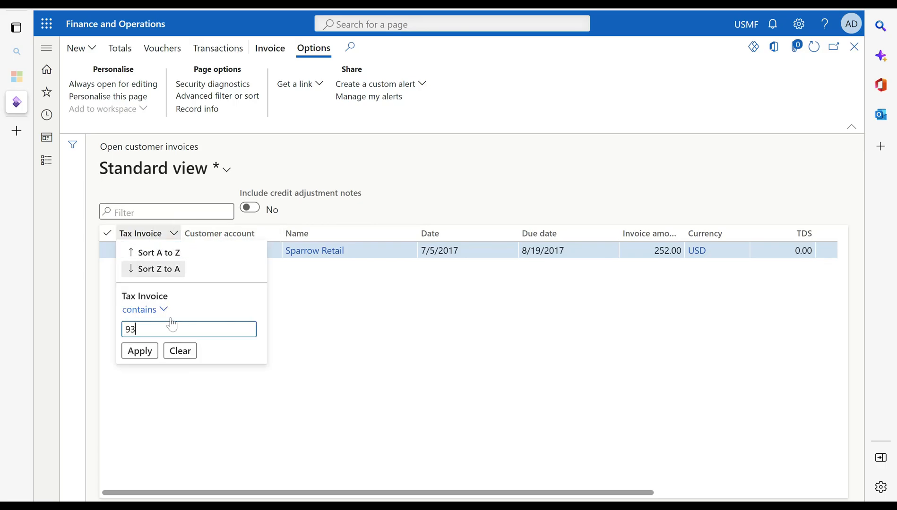
{"action": "left_click", "coordinate": [180, 352]}
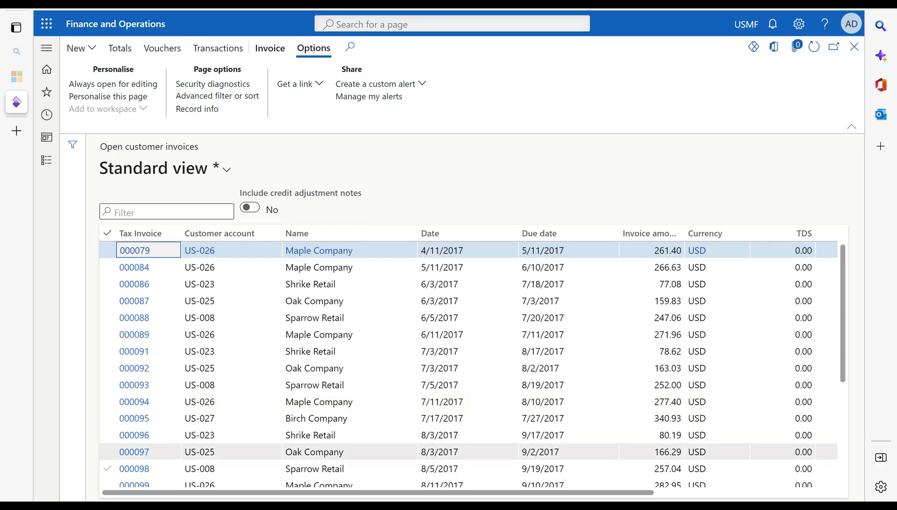
{"action": "left_click", "coordinate": [360, 251]}
{"action": "left_click_drag", "start_coordinate": [354, 251], "coordinate": [289, 253]}
{"action": "key", "text": "ctrl+c"}
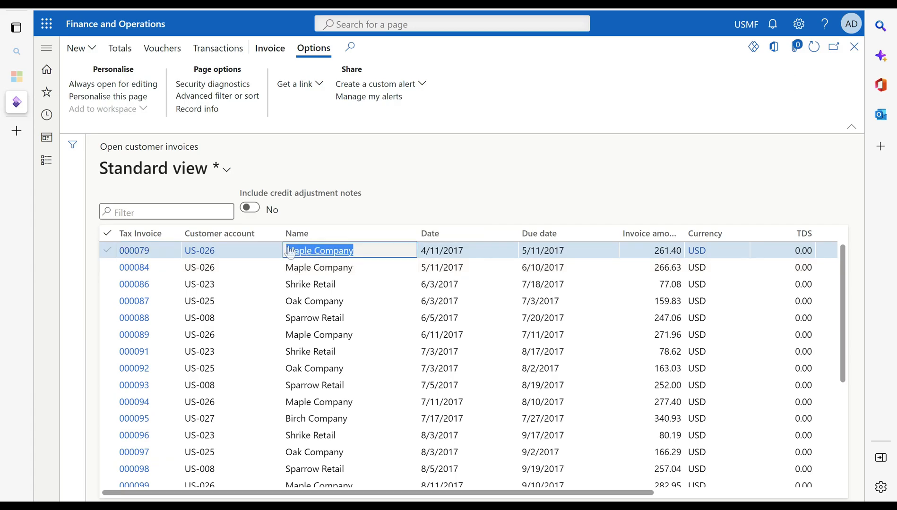
- Filter the Name column with the operator "is not" and the value Maple Company, and look through the remaining invoices
{"action": "left_click", "coordinate": [357, 240]}
{"action": "left_click", "coordinate": [331, 309]}
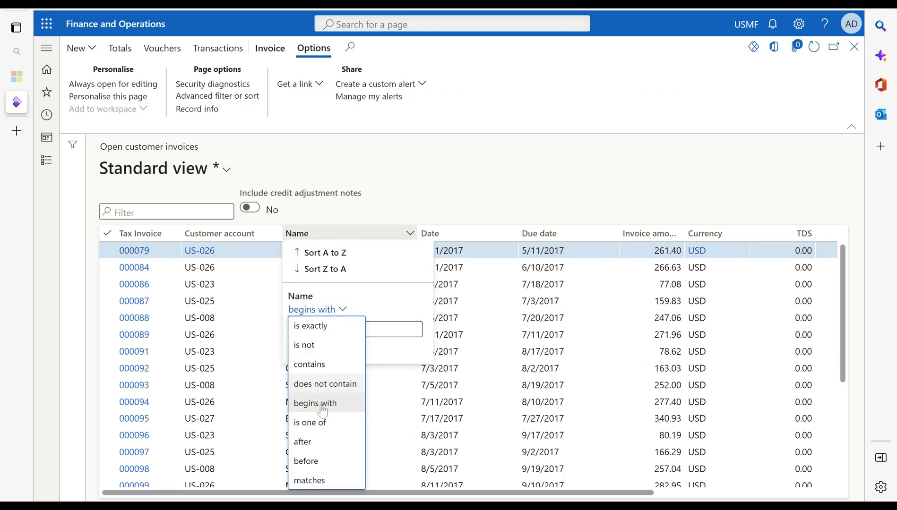
{"action": "left_click", "coordinate": [324, 346]}
{"action": "left_click", "coordinate": [322, 330]}
{"action": "key", "text": "ctrl+v"}
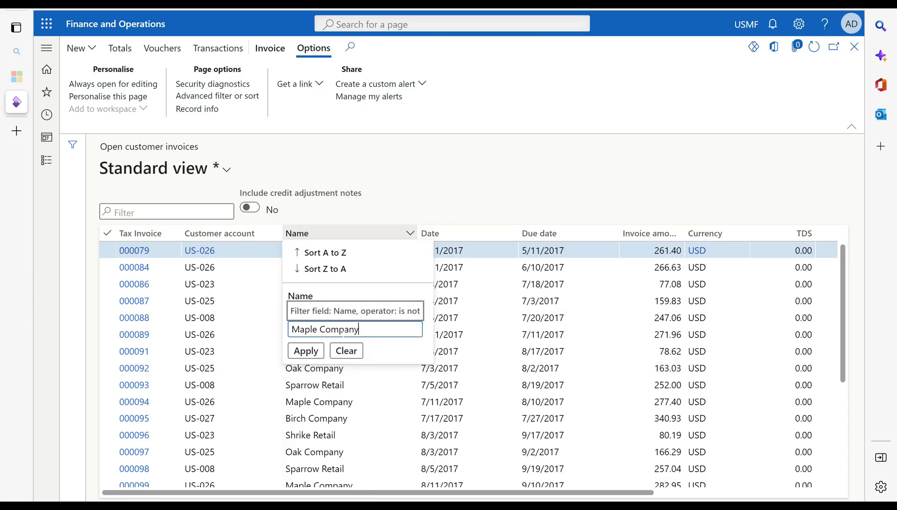
{"action": "left_click", "coordinate": [305, 351]}
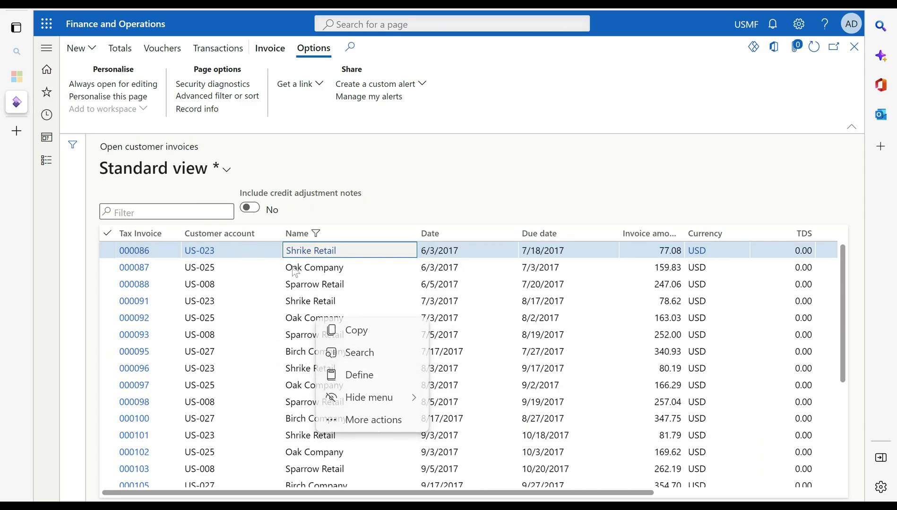
{"action": "scroll", "coordinate": [321, 345], "scroll_direction": "down", "scroll_amount": 10}
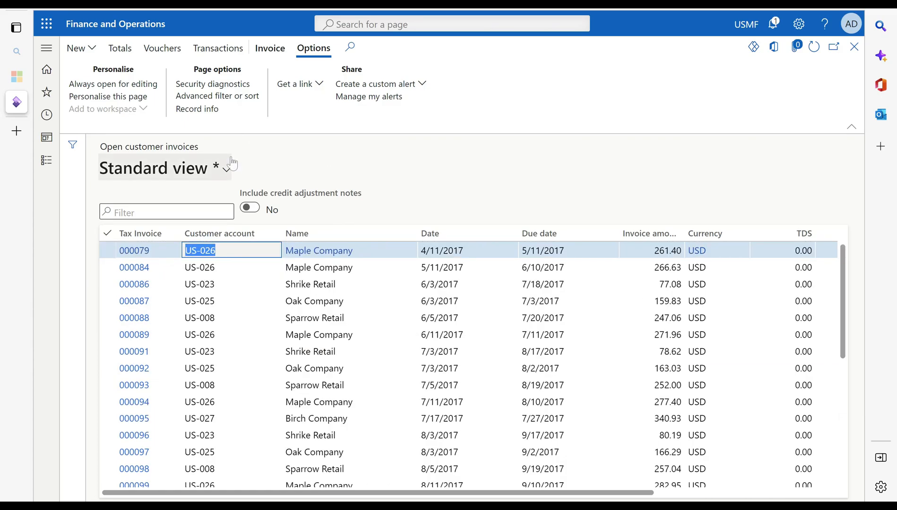
- In the advanced filter query, change the field of the Tax Invoice range to Customer account, searching the field lookup for customer
{"action": "left_click", "coordinate": [241, 101]}
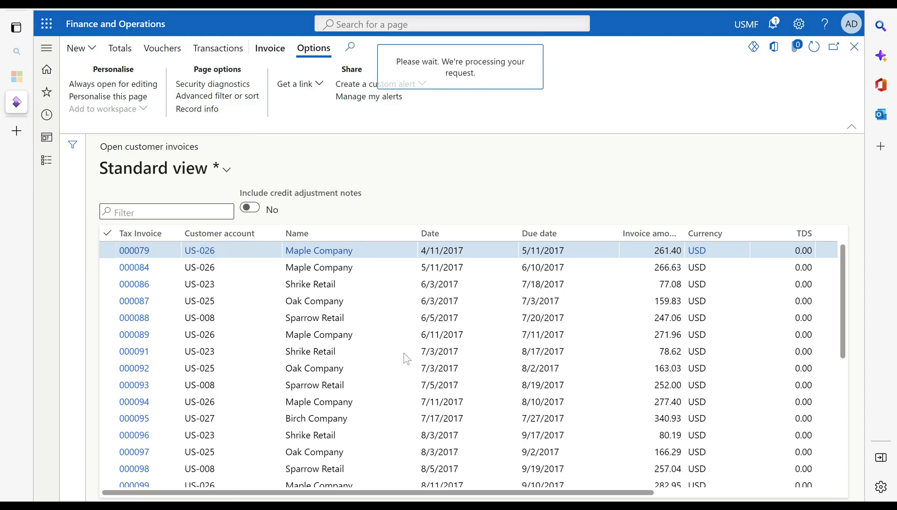
{"action": "left_click", "coordinate": [398, 290]}
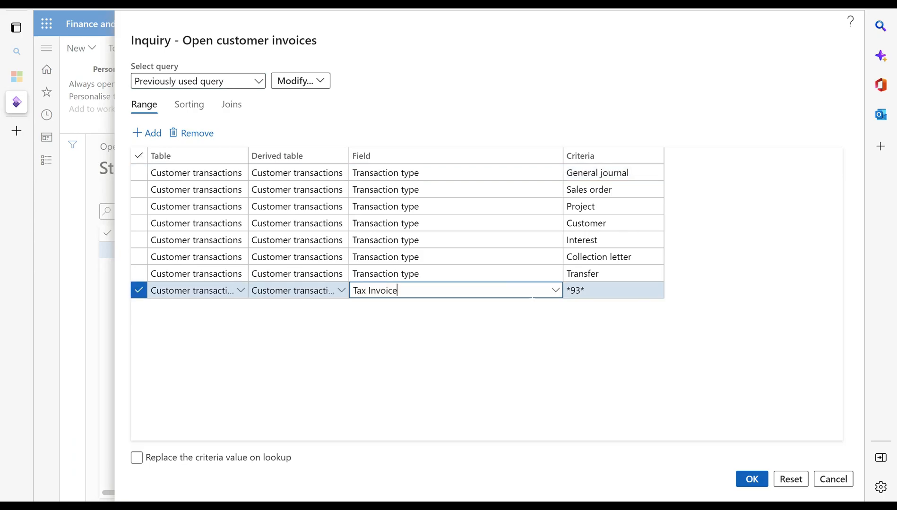
{"action": "left_click_drag", "start_coordinate": [398, 290], "coordinate": [322, 286]}
{"action": "key", "text": "BackSpace"}
{"action": "left_click", "coordinate": [556, 291]}
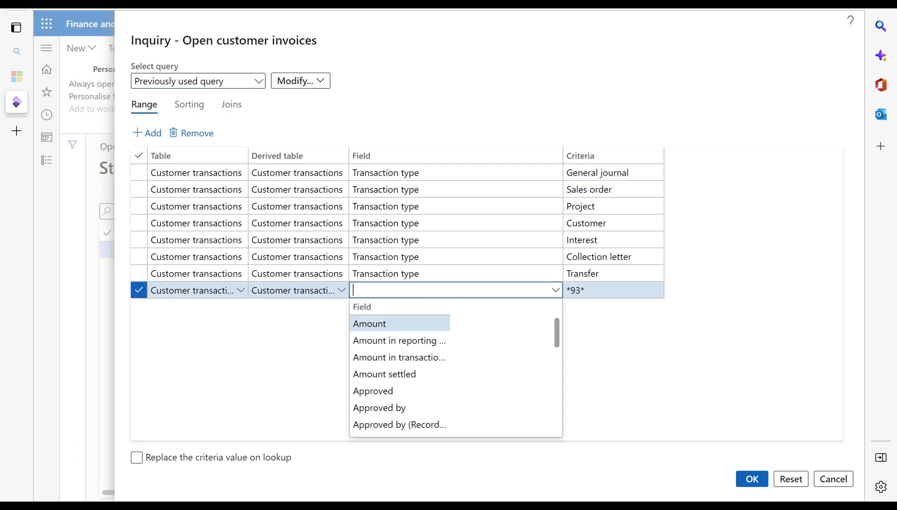
{"action": "left_click", "coordinate": [403, 307]}
{"action": "type", "text": "cusotme"}
{"action": "key", "text": "BackSpace"}
{"action": "type", "text": "tomer"}
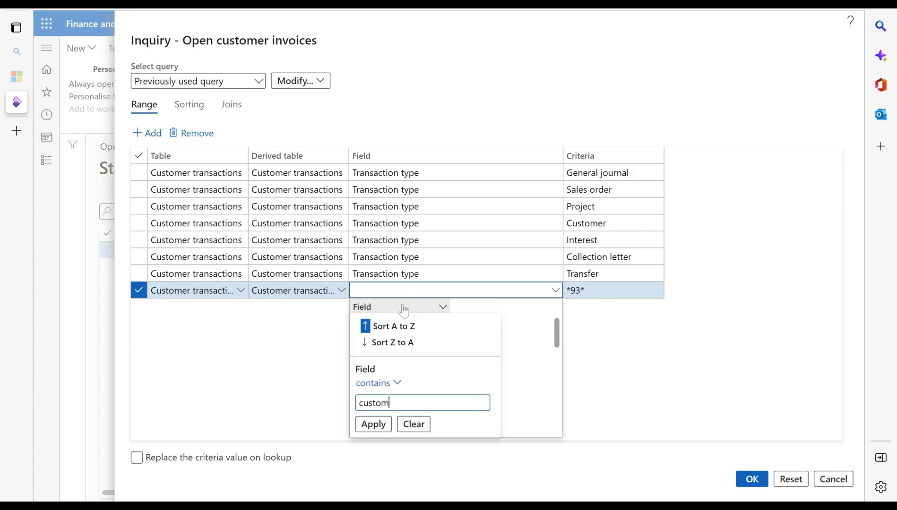
{"action": "key", "text": "Return"}
{"action": "left_click", "coordinate": [414, 324]}
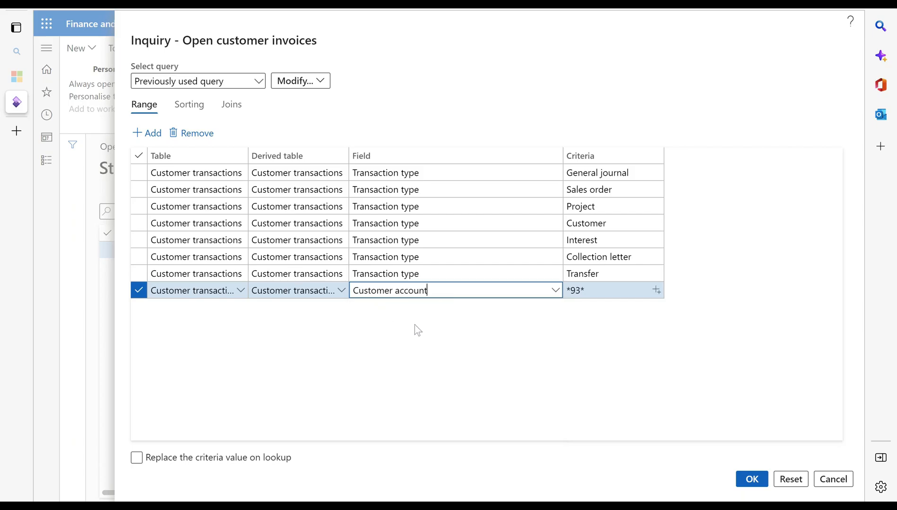
{"action": "left_click", "coordinate": [602, 295]}
{"action": "key", "text": "ctrl+a"}
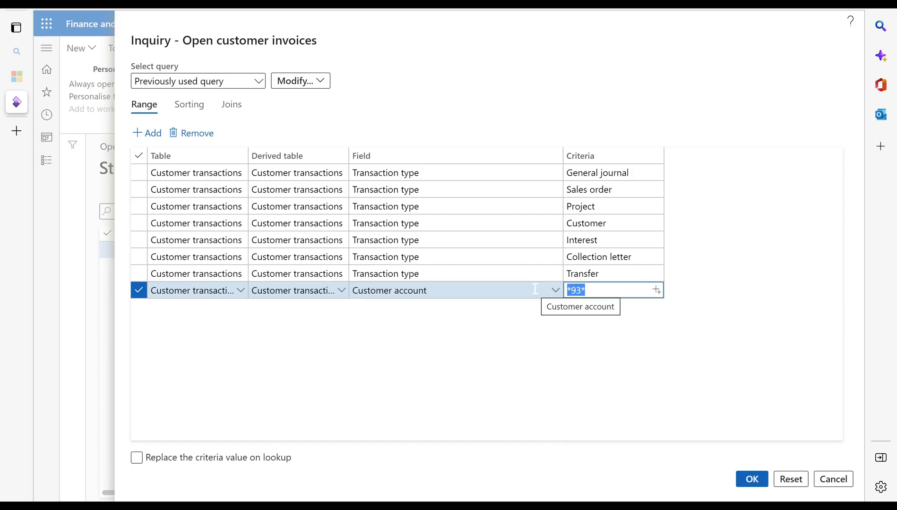
{"action": "key", "text": "BackSpace"}
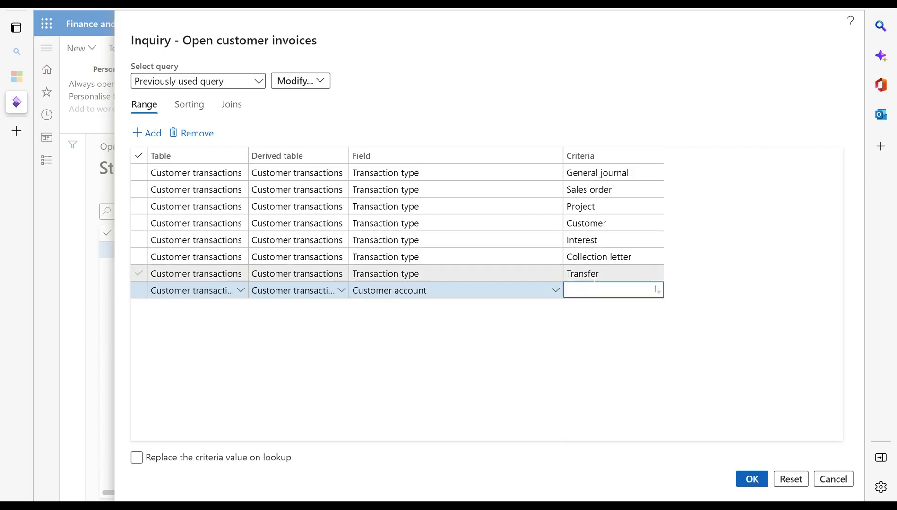
{"action": "type", "text": "!US-026"}
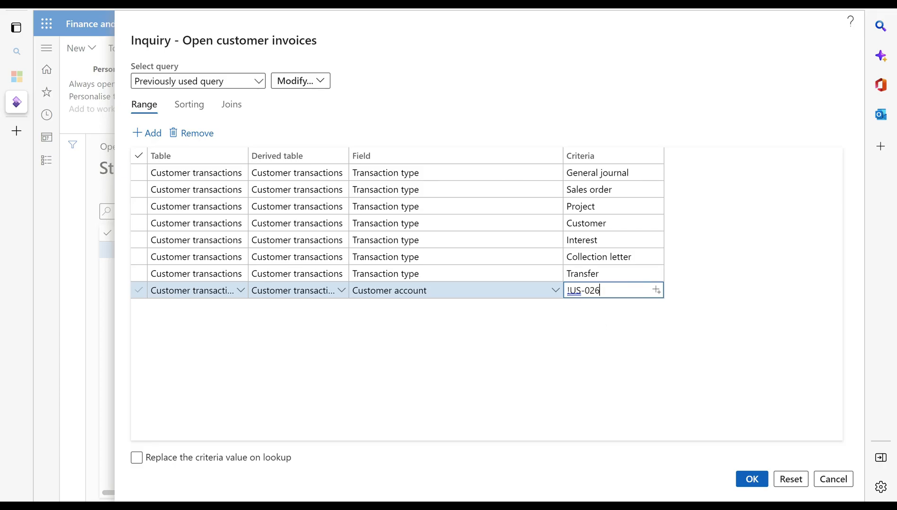
{"action": "left_click", "coordinate": [752, 479]}
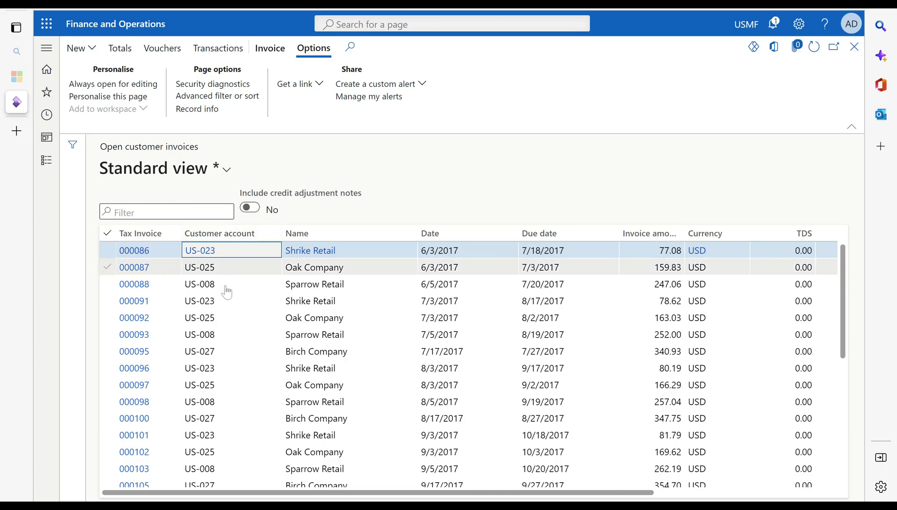
{"action": "scroll", "coordinate": [225, 387], "scroll_direction": "down", "scroll_amount": 5}
{"action": "scroll", "coordinate": [220, 413], "scroll_direction": "up", "scroll_amount": 5}
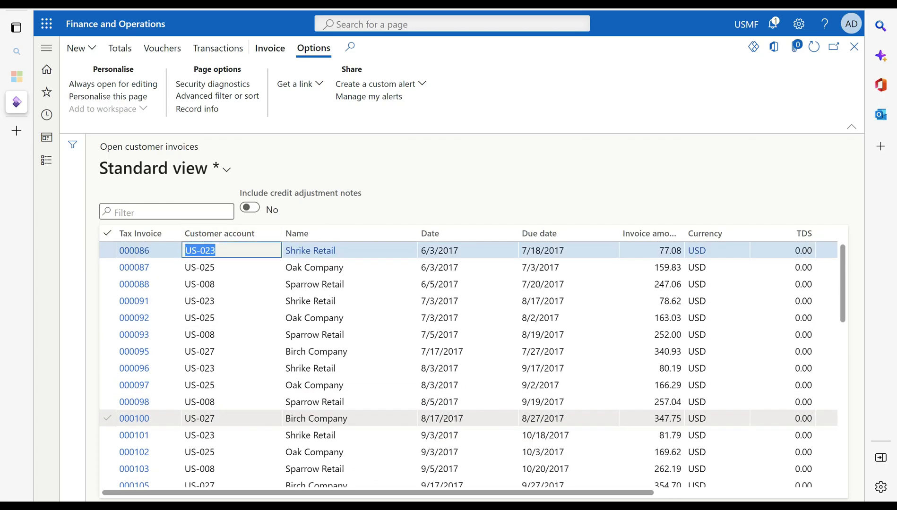
{"action": "left_click", "coordinate": [230, 233]}
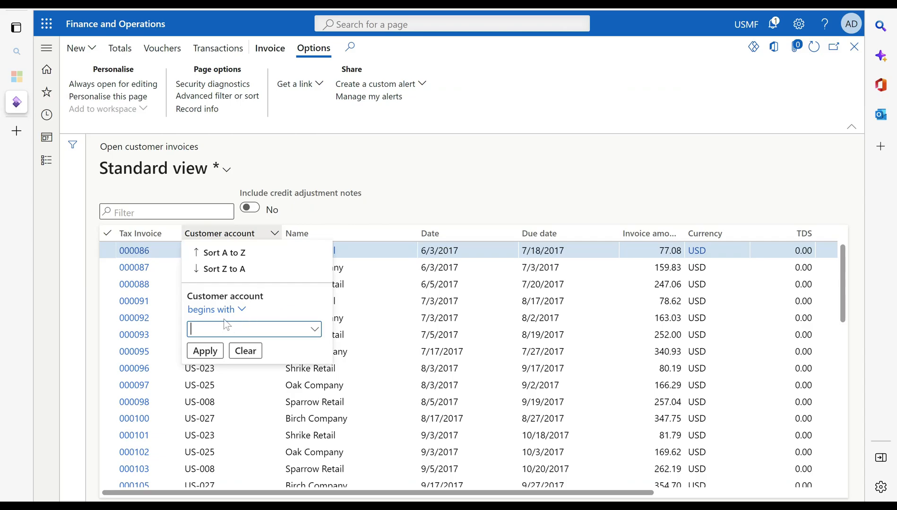
{"action": "left_click", "coordinate": [211, 310]}
{"action": "left_click", "coordinate": [219, 347]}
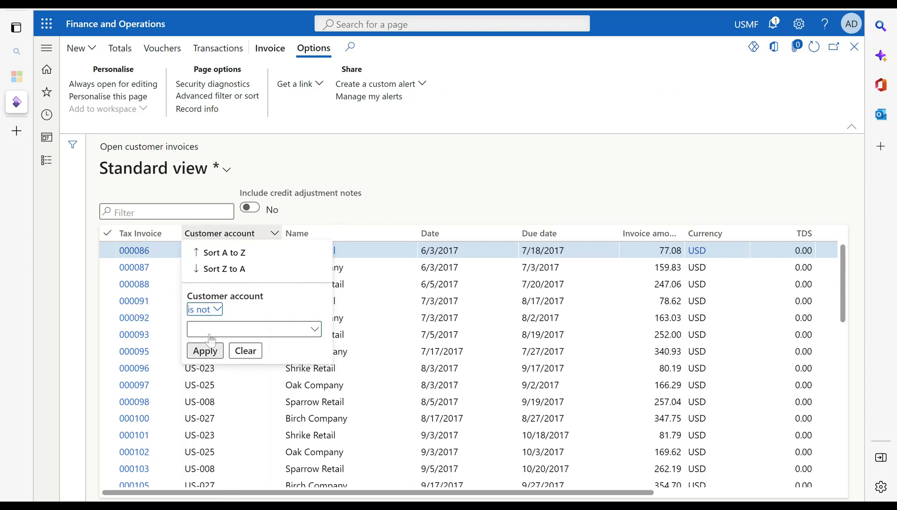
{"action": "left_click", "coordinate": [246, 350]}
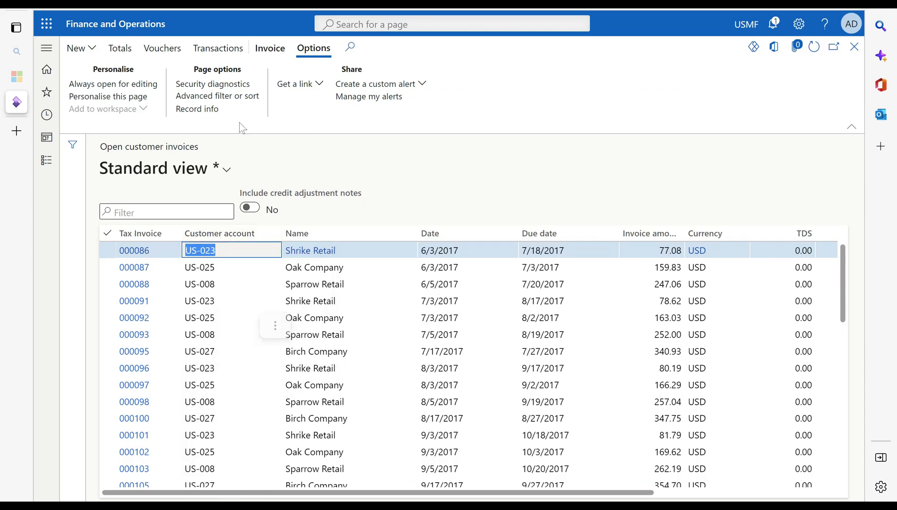
- Reset the advanced filter query to its default ranges and apply it to the invoice list
{"action": "left_click", "coordinate": [214, 97]}
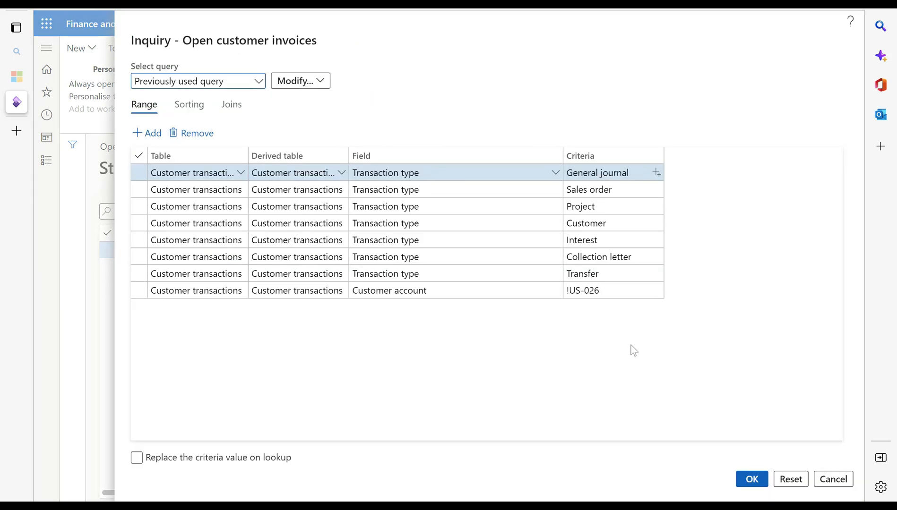
{"action": "left_click", "coordinate": [611, 297]}
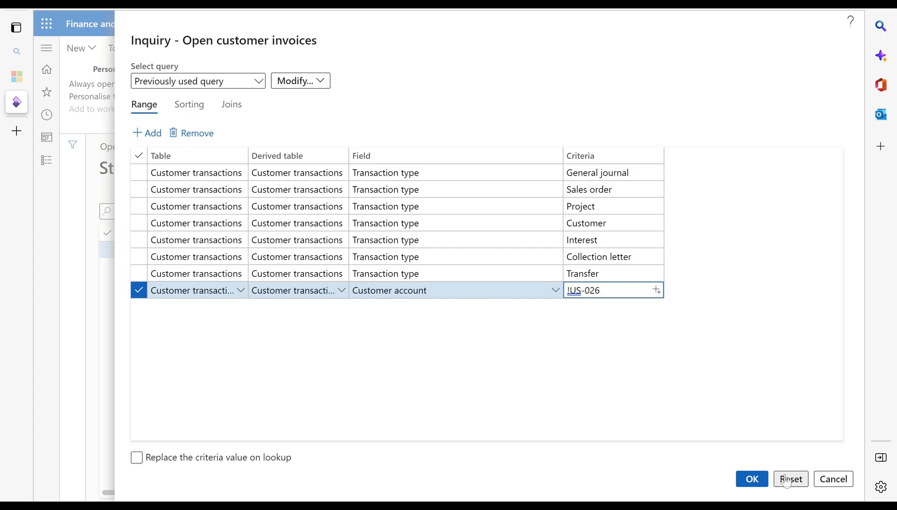
{"action": "left_click", "coordinate": [739, 489]}
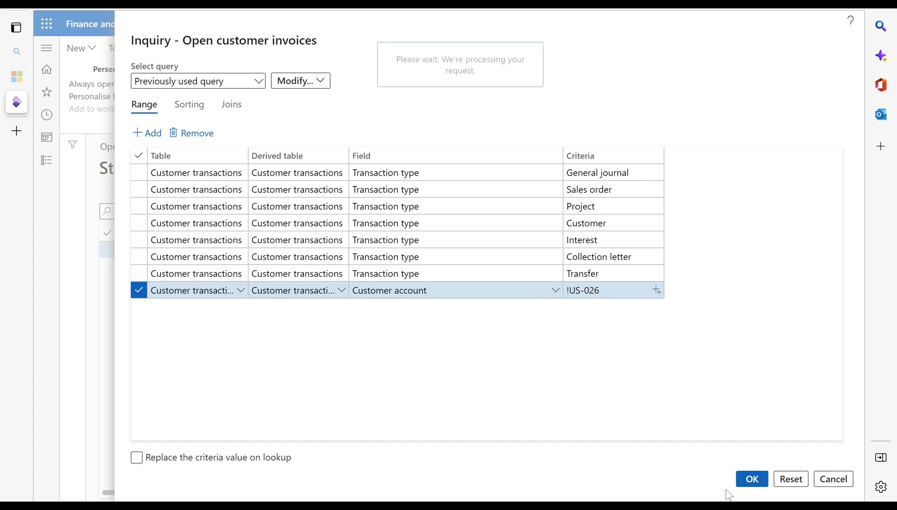
{"action": "left_click", "coordinate": [754, 483]}
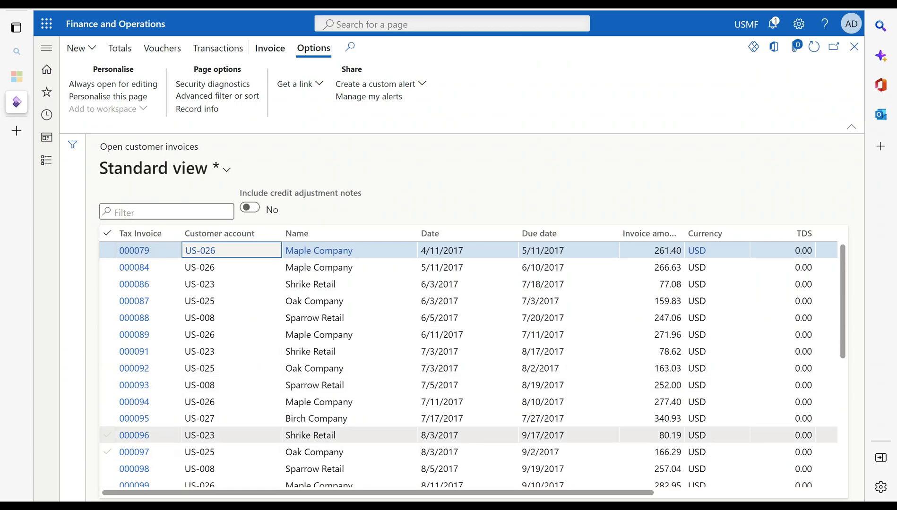
- In the advanced filter query, change the field of the Amount in transaction currency range to Amount
{"action": "left_click_drag", "start_coordinate": [521, 494], "coordinate": [575, 500]}
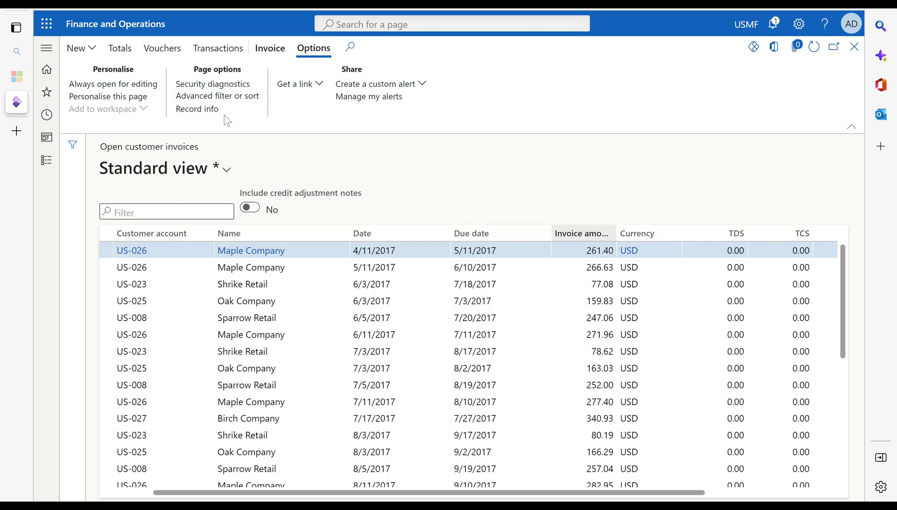
{"action": "left_click", "coordinate": [224, 99]}
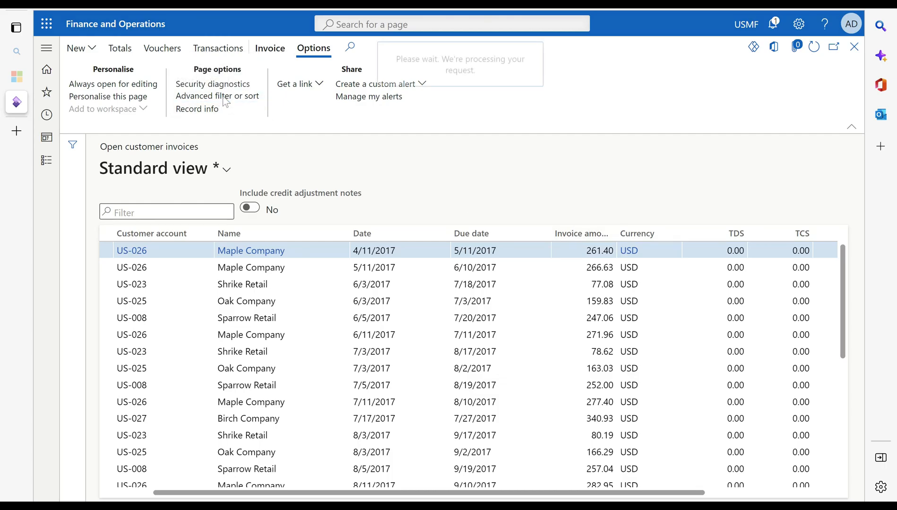
{"action": "left_click", "coordinate": [505, 292]}
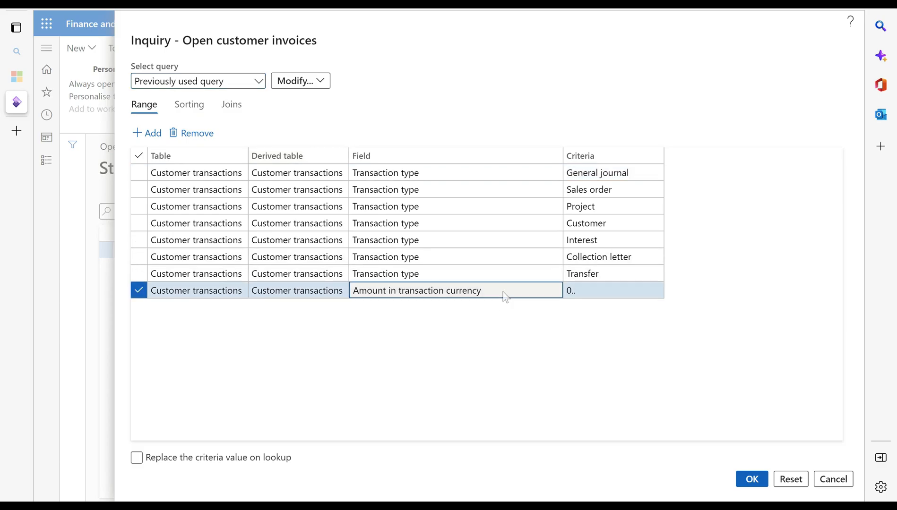
{"action": "left_click", "coordinate": [532, 294]}
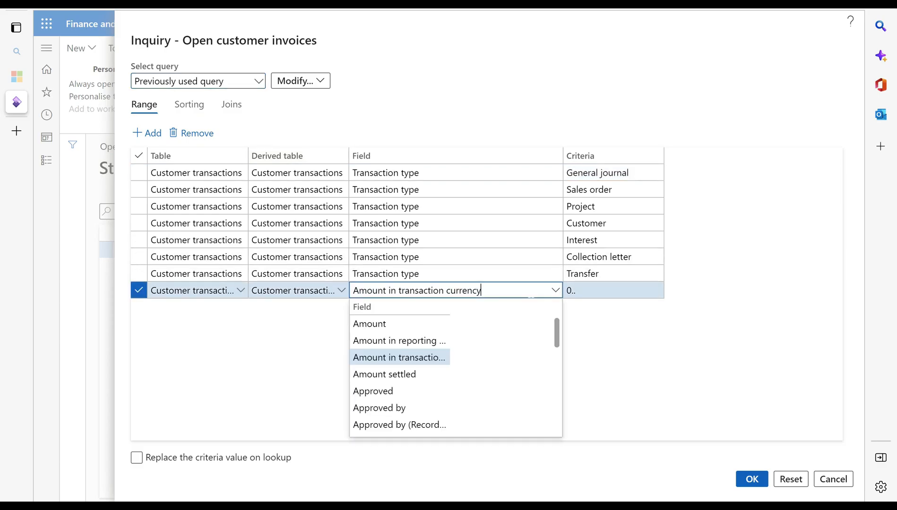
{"action": "left_click", "coordinate": [386, 326]}
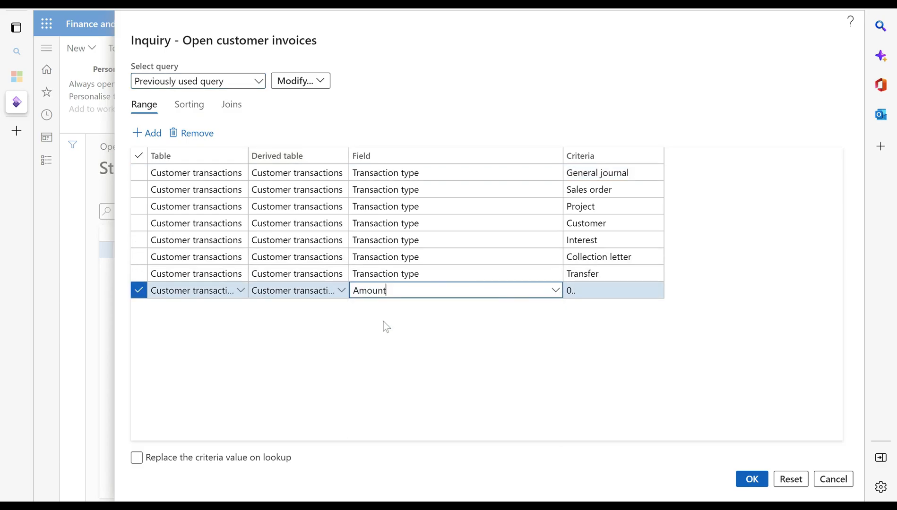
- Set the Amount range's criteria to >10000 and apply the advanced filter to the invoice list
{"action": "left_click", "coordinate": [566, 294]}
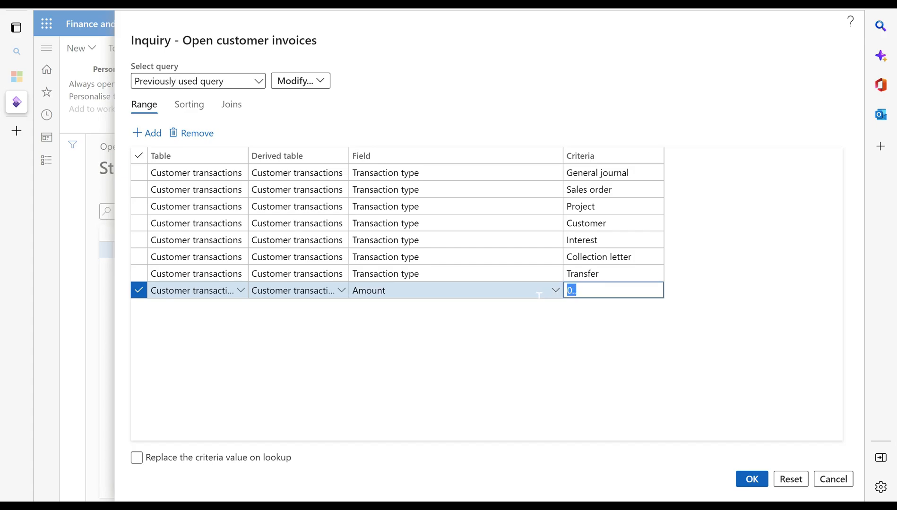
{"action": "type", "text": ">"}
{"action": "type", "text": "10000"}
{"action": "key", "text": "BackSpace"}
{"action": "type", "text": "0"}
{"action": "left_click", "coordinate": [750, 479]}
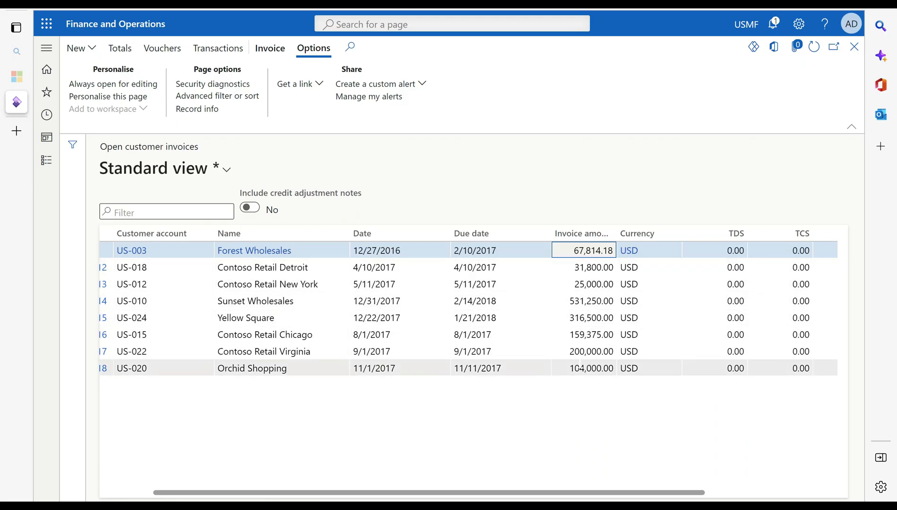
{"action": "left_click", "coordinate": [107, 236]}
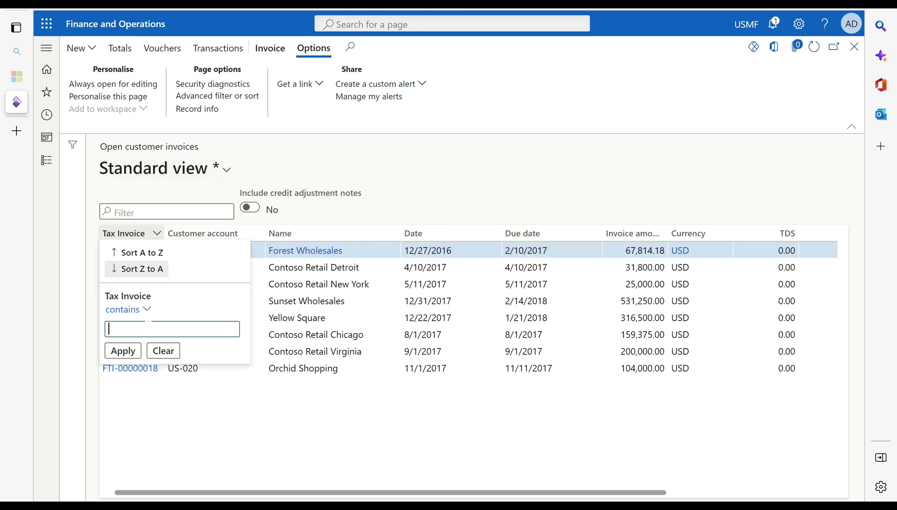
{"action": "left_click", "coordinate": [203, 396]}
{"action": "right_click", "coordinate": [125, 234]}
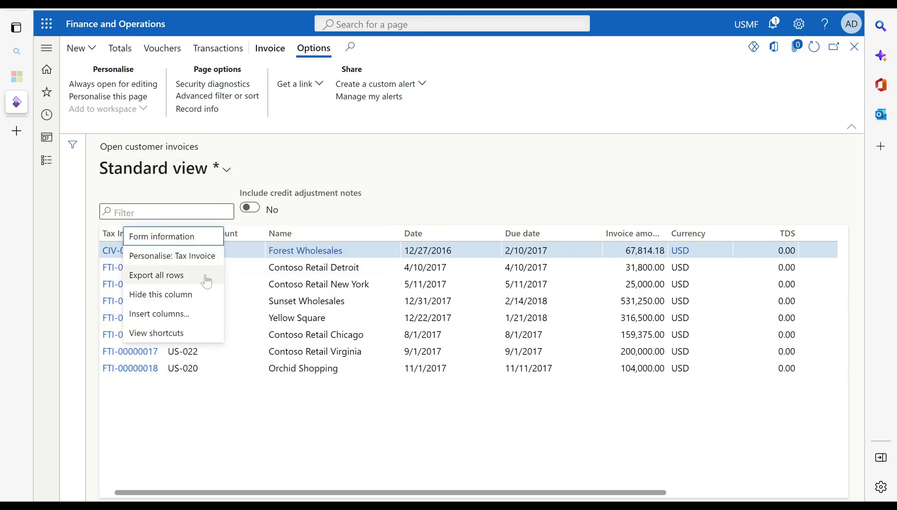
{"action": "left_click", "coordinate": [360, 403]}
{"action": "left_click_drag", "start_coordinate": [520, 493], "coordinate": [376, 250]}
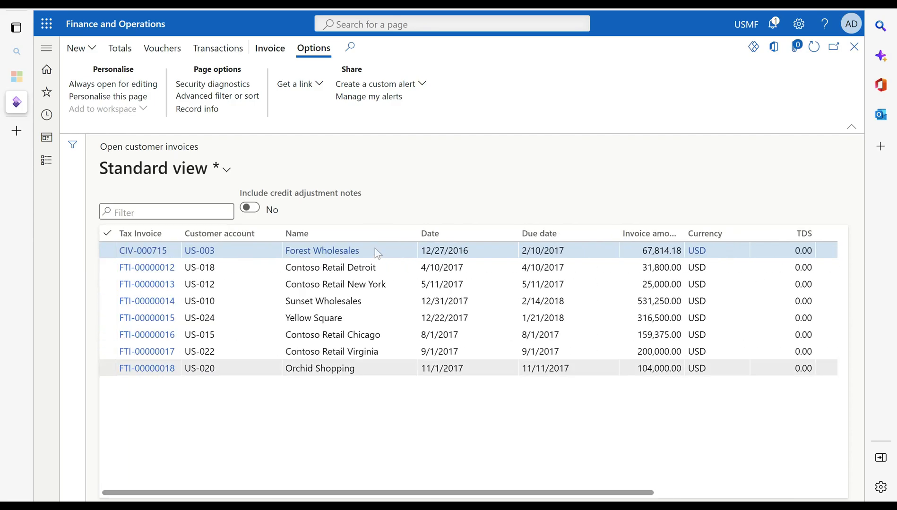
- Change the Amount range's criteria in the advanced filter to <10000, apply it, and look through the listed invoices
{"action": "left_click", "coordinate": [217, 95]}
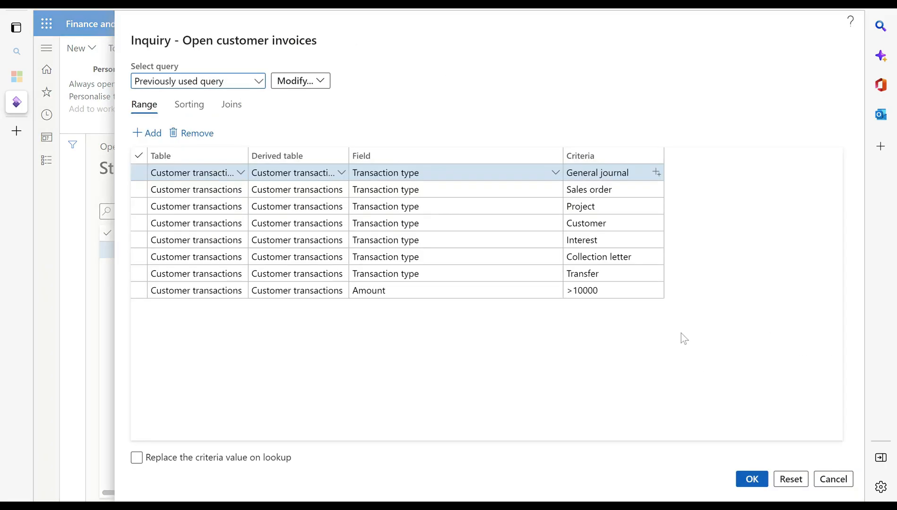
{"action": "left_click", "coordinate": [603, 293]}
{"action": "left_click", "coordinate": [574, 290]}
{"action": "key", "text": "BackSpace"}
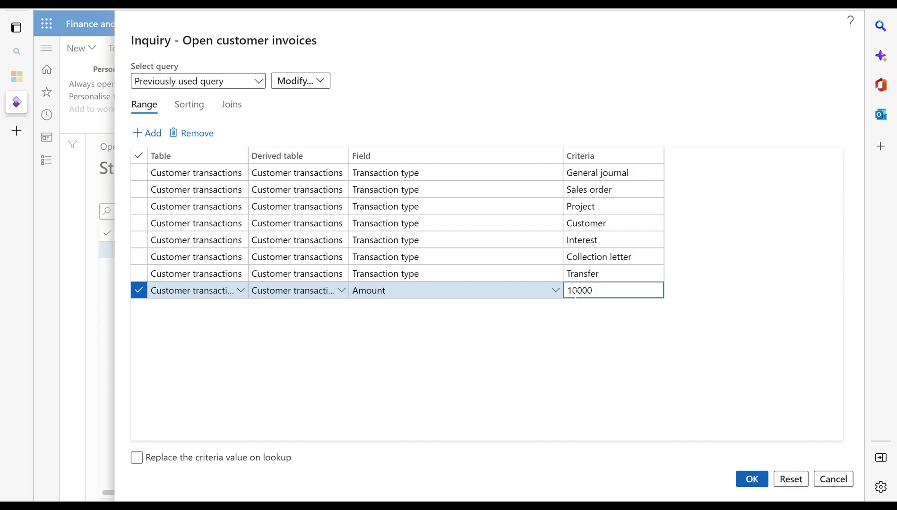
{"action": "type", "text": "<"}
{"action": "left_click", "coordinate": [749, 479]}
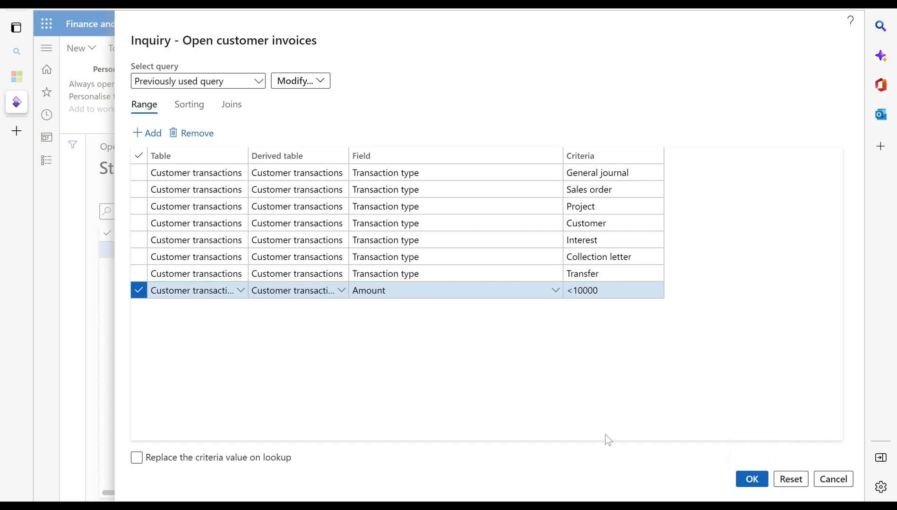
{"action": "scroll", "coordinate": [624, 340], "scroll_direction": "down", "scroll_amount": 10}
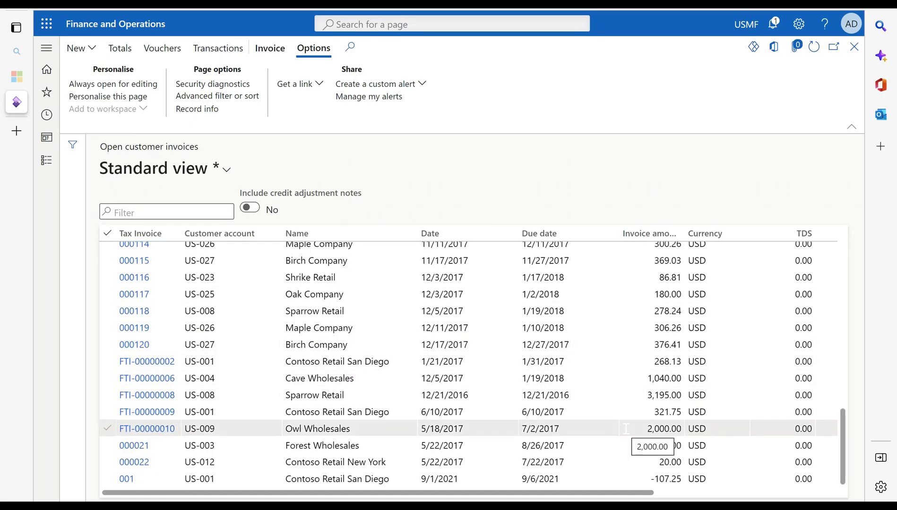
{"action": "scroll", "coordinate": [625, 428], "scroll_direction": "up", "scroll_amount": 10}
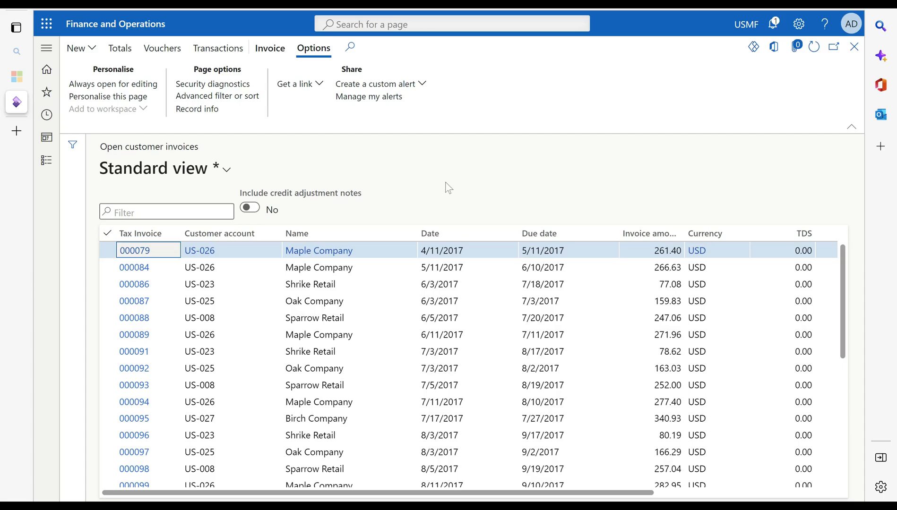
- Set the Amount range's criteria in the advanced filter to 1000..5000 and apply it to the invoice list
{"action": "left_click", "coordinate": [227, 97]}
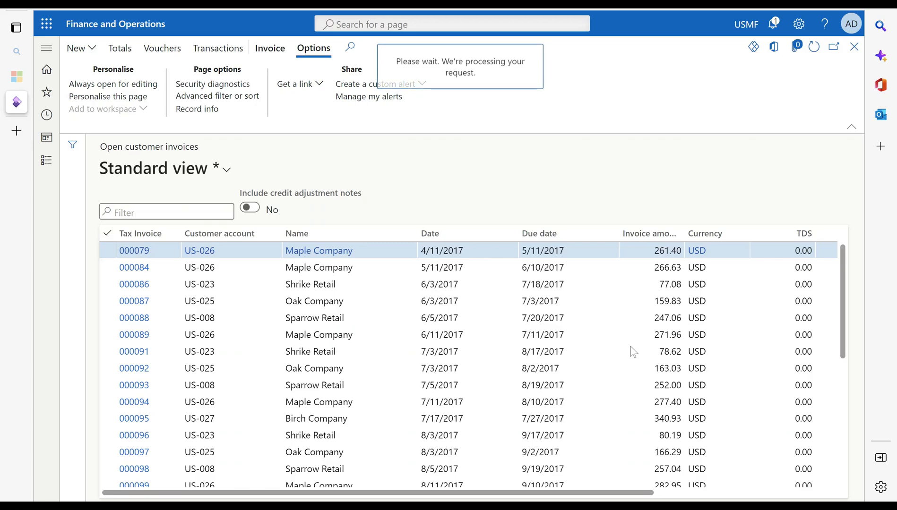
{"action": "left_click", "coordinate": [596, 291]}
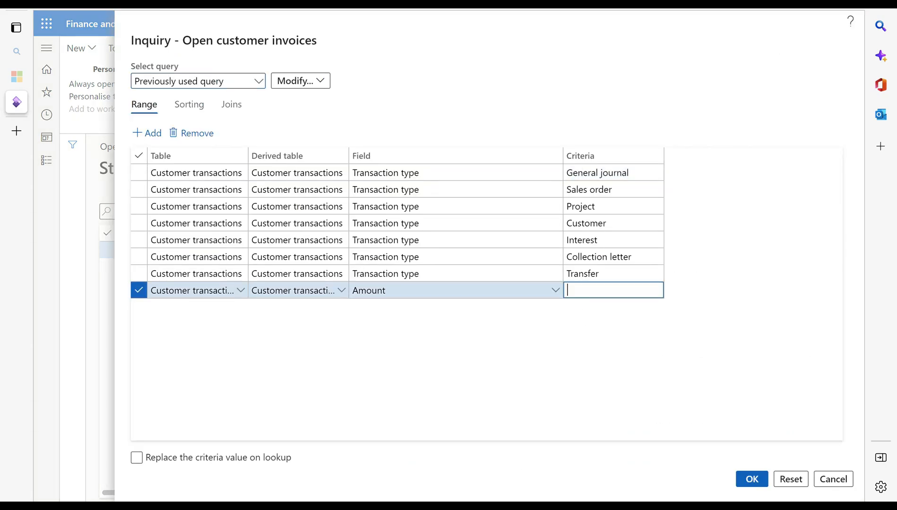
{"action": "type", "text": "1000..5000"}
{"action": "left_click", "coordinate": [752, 479]}
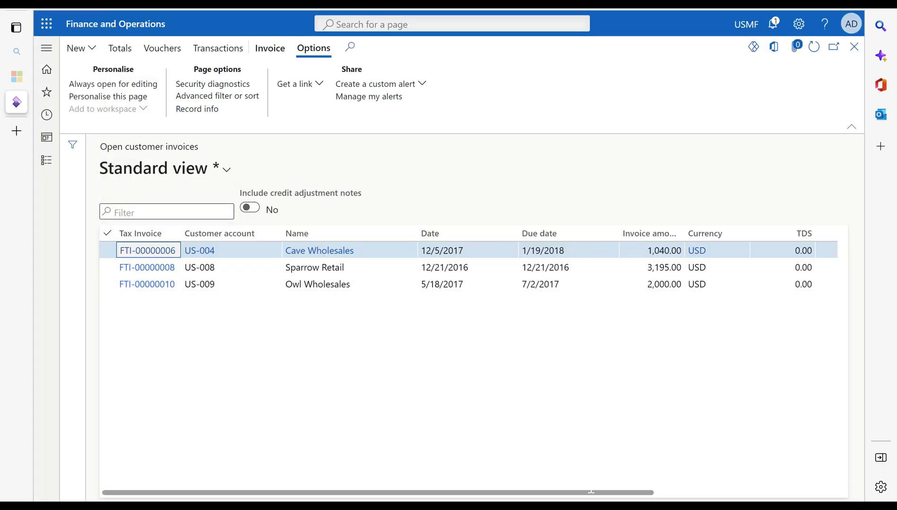
- View the Date column's filter options in the invoice list and close them without applying a filter
{"action": "left_click_drag", "start_coordinate": [590, 491], "coordinate": [401, 433]}
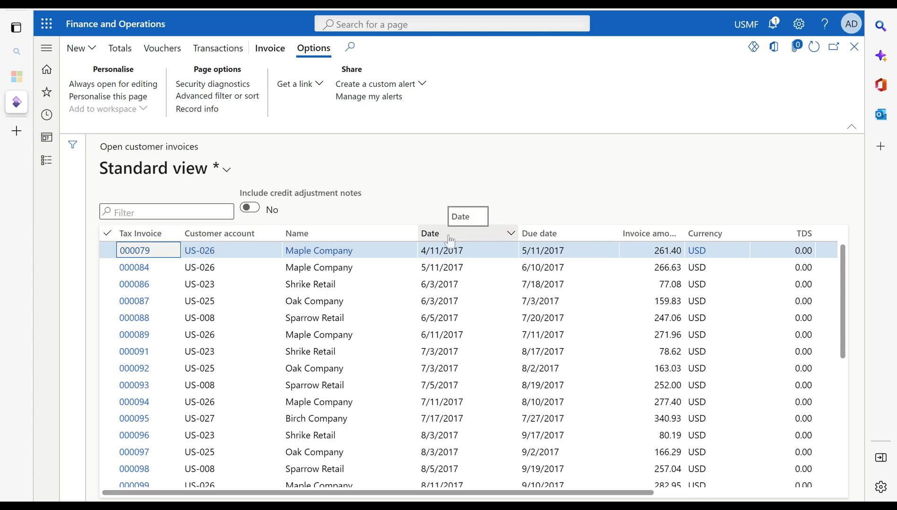
{"action": "left_click", "coordinate": [508, 235]}
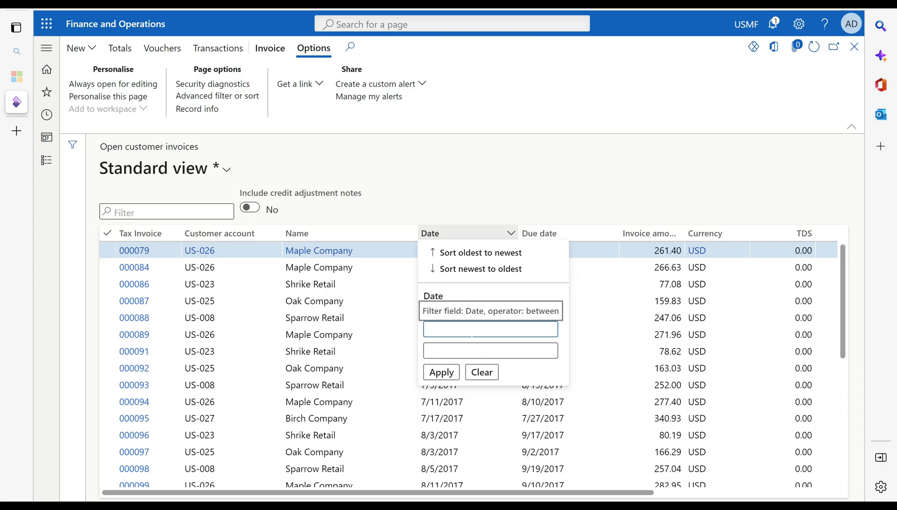
{"action": "key", "text": "Escape"}
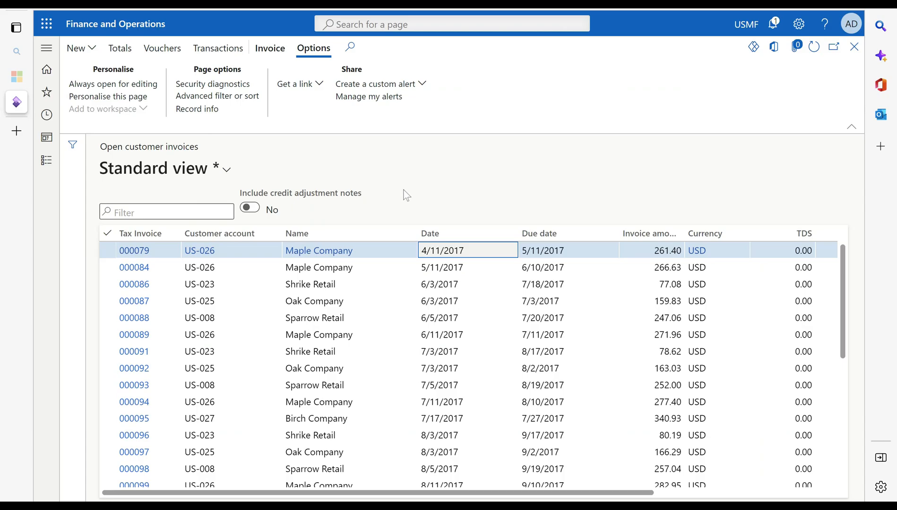
- In the advanced filter, set the Due date range's criteria to (DayRange(-30,0)) and apply it to the invoice list
{"action": "left_click", "coordinate": [224, 98]}
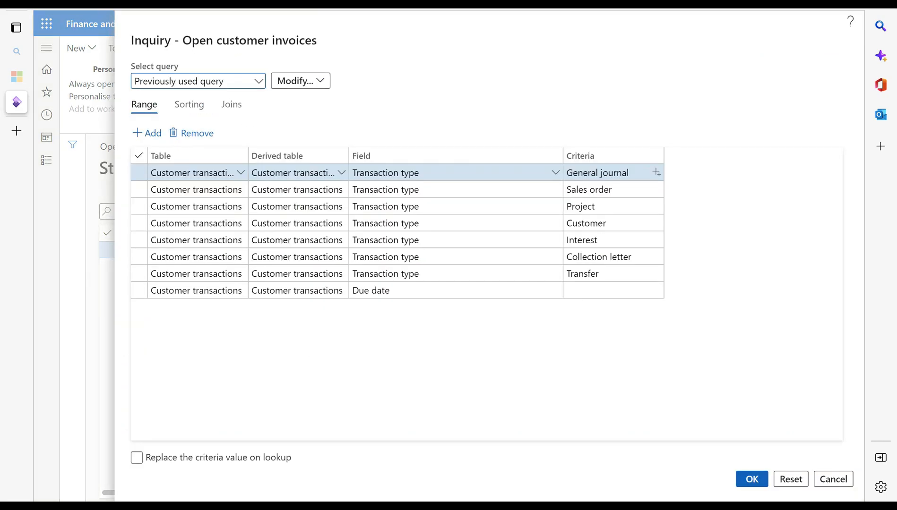
{"action": "left_click", "coordinate": [423, 291]}
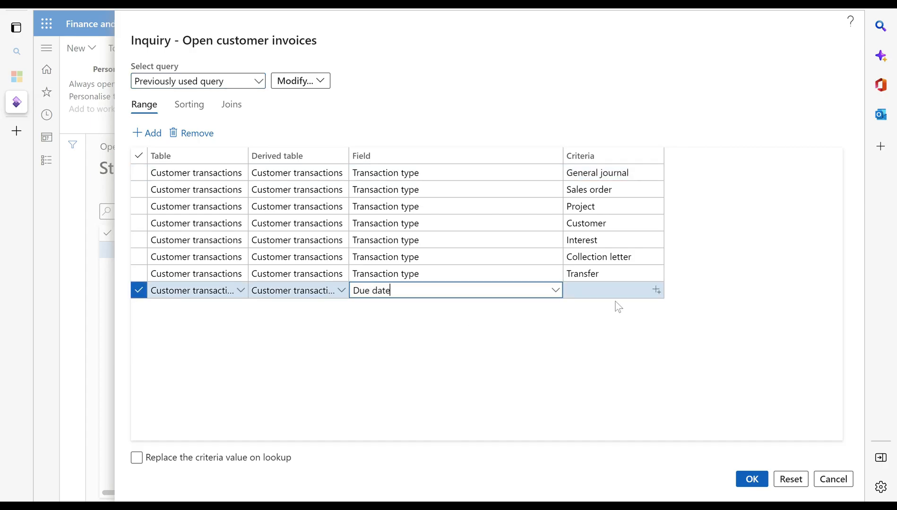
{"action": "left_click", "coordinate": [605, 291]}
{"action": "type", "text": "("}
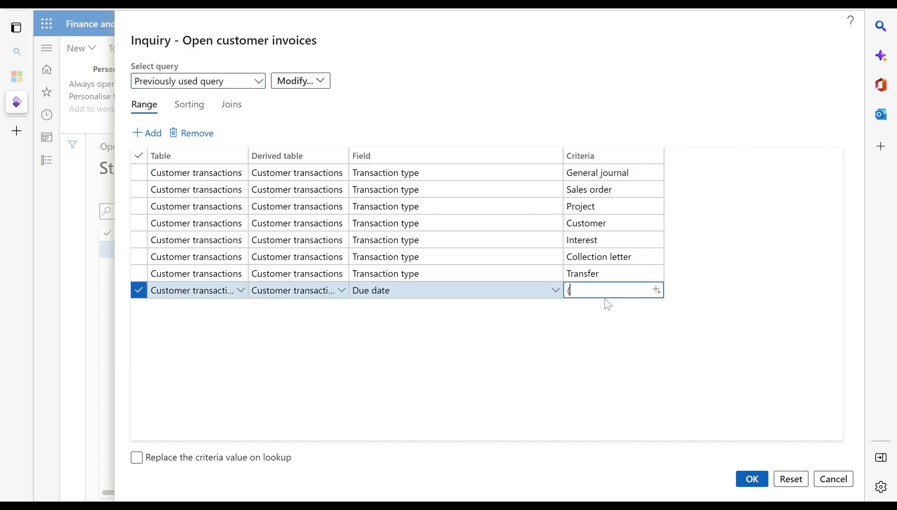
{"action": "type", "text": "DayRange(-30,0))"}
{"action": "left_click_drag", "start_coordinate": [641, 291], "coordinate": [561, 291]}
{"action": "left_click", "coordinate": [750, 479]}
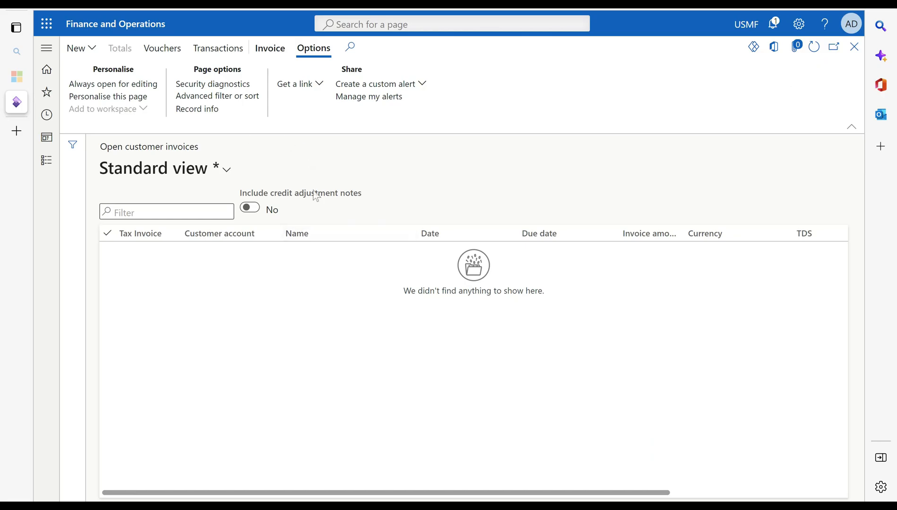
- Change the Due date range's criteria in the advanced filter to (DayRange(-1000,0)) and apply it
{"action": "left_click", "coordinate": [239, 98]}
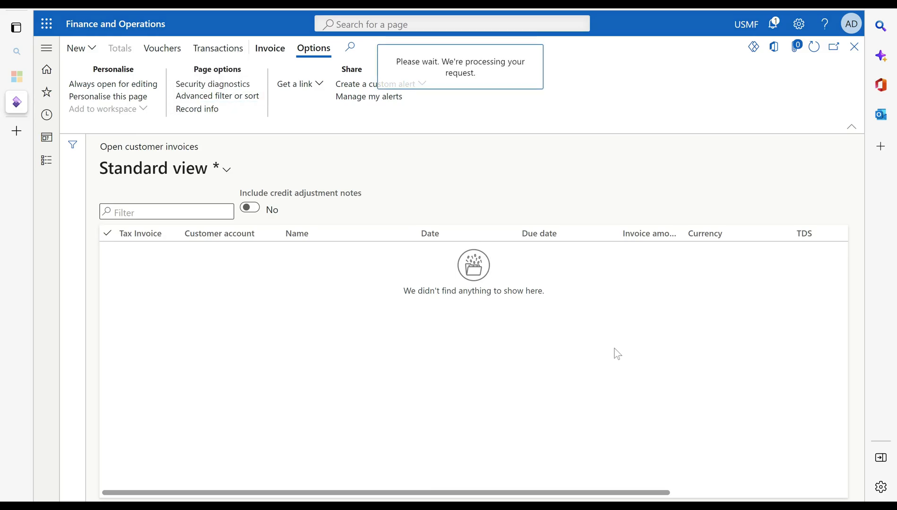
{"action": "left_click", "coordinate": [620, 291]}
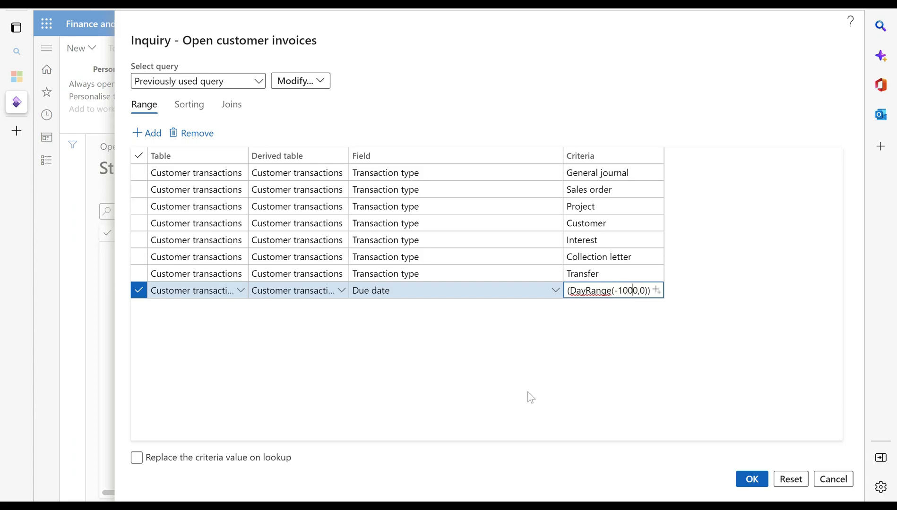
{"action": "left_click", "coordinate": [758, 480]}
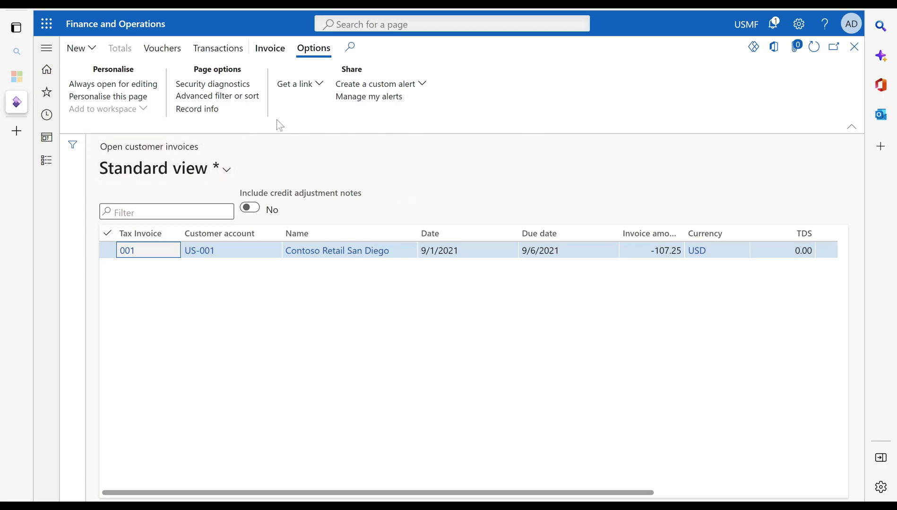
- Reopen the advanced filter and replace the Due date range's criteria with (Day(1))
{"action": "left_click", "coordinate": [225, 102]}
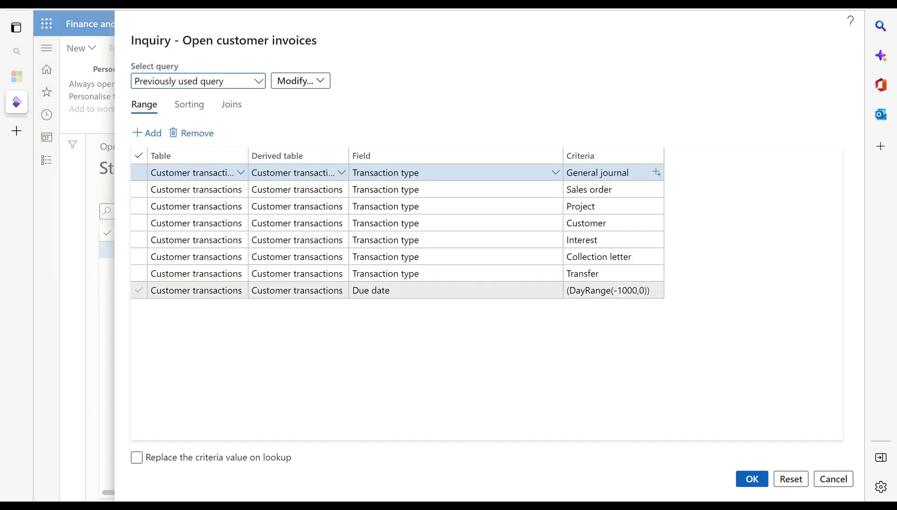
{"action": "left_click", "coordinate": [621, 290]}
{"action": "key", "text": "BackSpace"}
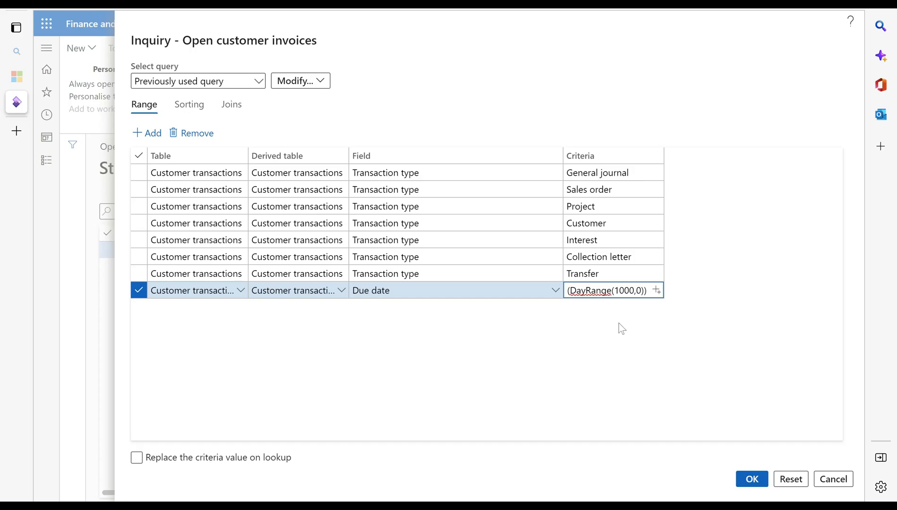
{"action": "left_click_drag", "start_coordinate": [644, 291], "coordinate": [587, 294]}
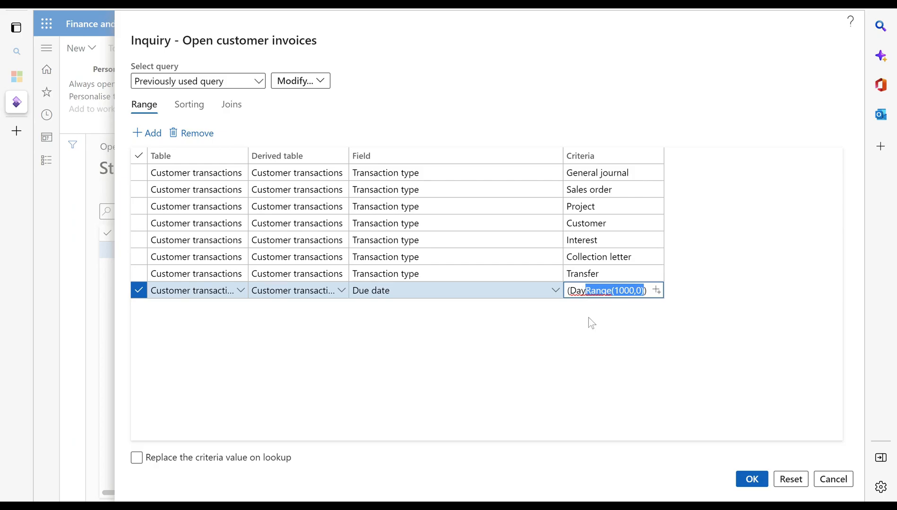
{"action": "key", "text": "BackSpace"}
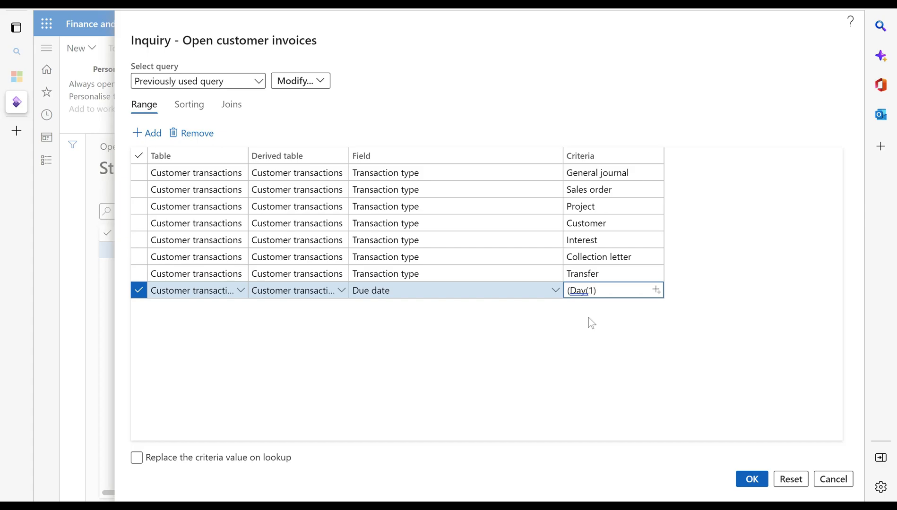
{"action": "type", "text": "(1"}
{"action": "type", "text": ")"}
- Set the Due date range's criteria to (DayRange(-7000,0)), apply it, and look through the listed invoices
{"action": "left_click", "coordinate": [591, 298]}
{"action": "left_click", "coordinate": [589, 291]}
{"action": "left_click", "coordinate": [586, 291]}
{"action": "type", "text": "Range"}
{"action": "key", "text": "BackSpace"}
{"action": "key", "text": "BackSpace"}
{"action": "type", "text": "-7000,0"}
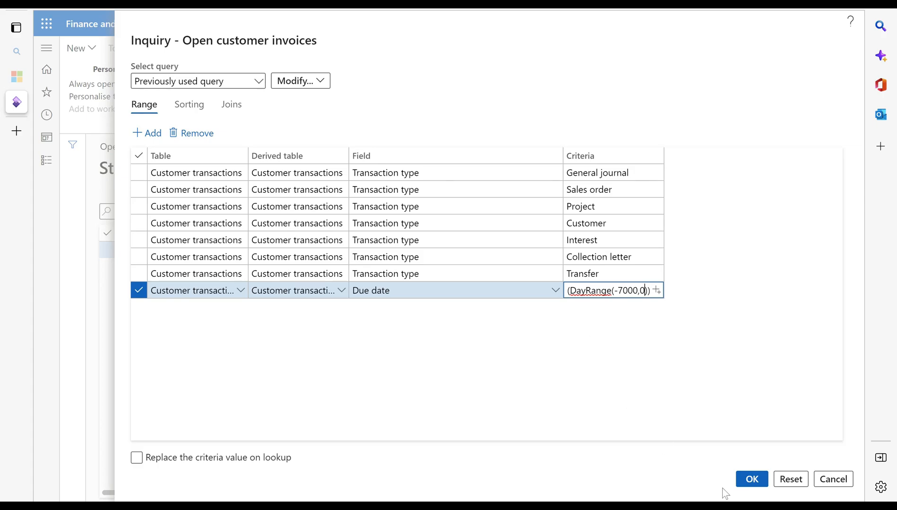
{"action": "left_click", "coordinate": [752, 487]}
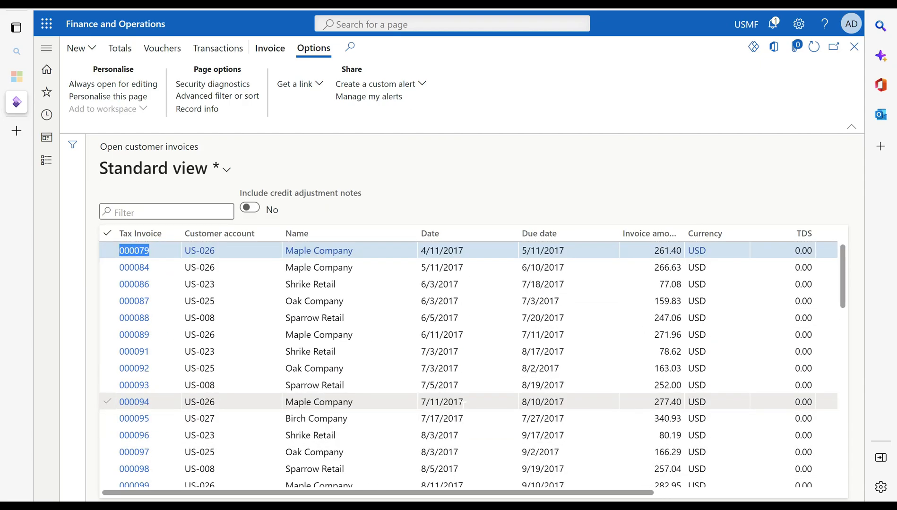
{"action": "scroll", "coordinate": [467, 378], "scroll_direction": "down", "scroll_amount": 10}
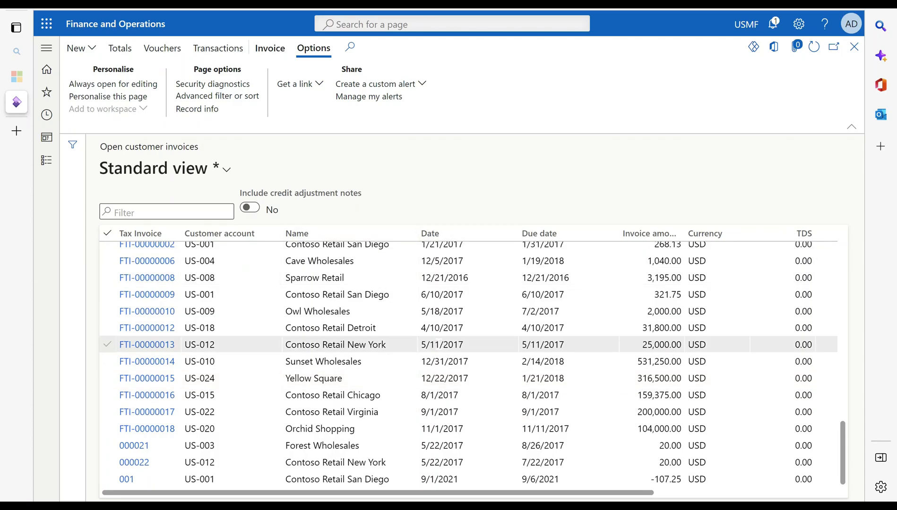
{"action": "scroll", "coordinate": [467, 344], "scroll_direction": "up", "scroll_amount": 10}
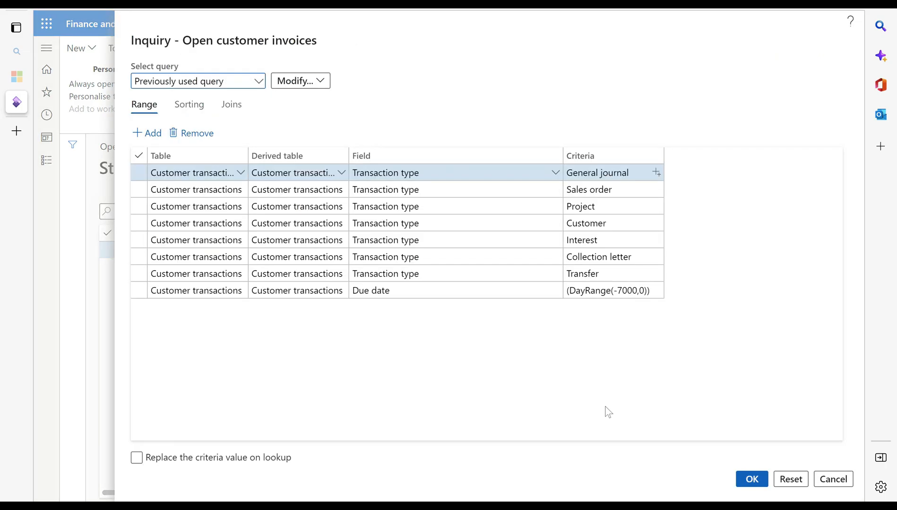
- Cancel the advanced filter, check the unknown-characters example on the PowerPoint slide, and look through the customer accounts in the invoice list
{"action": "left_click", "coordinate": [833, 479]}
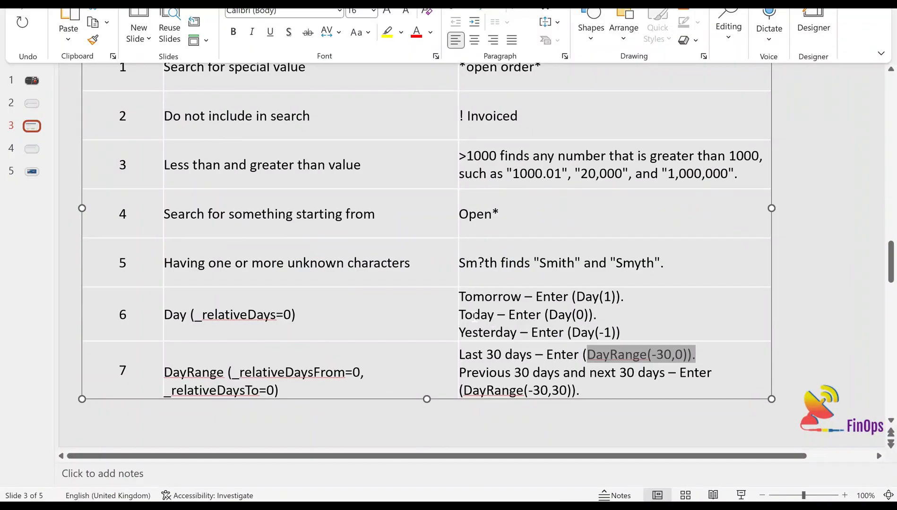
{"action": "left_click", "coordinate": [468, 266]}
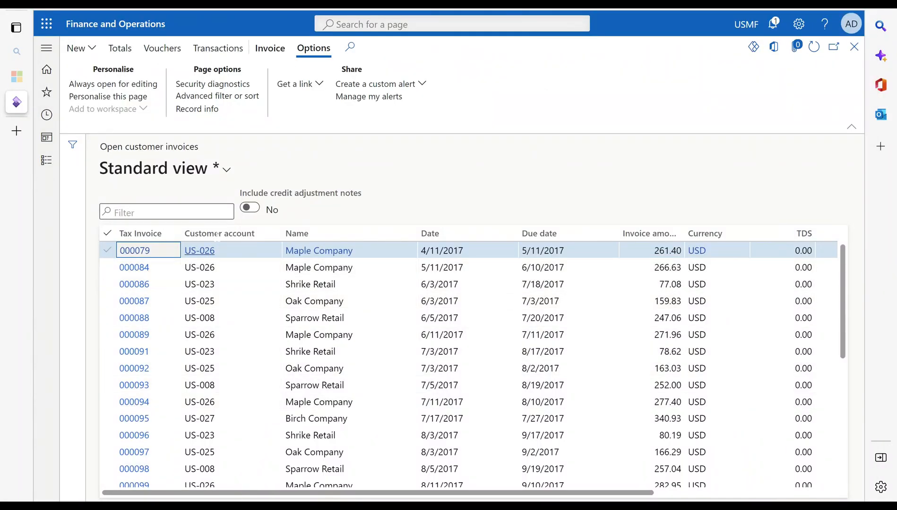
{"action": "scroll", "coordinate": [208, 378], "scroll_direction": "down", "scroll_amount": 5}
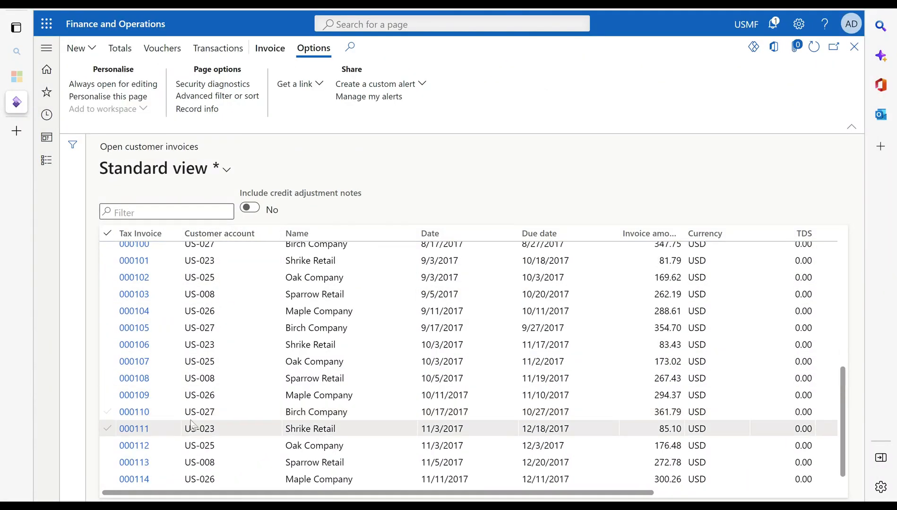
{"action": "scroll", "coordinate": [204, 429], "scroll_direction": "down", "scroll_amount": 10}
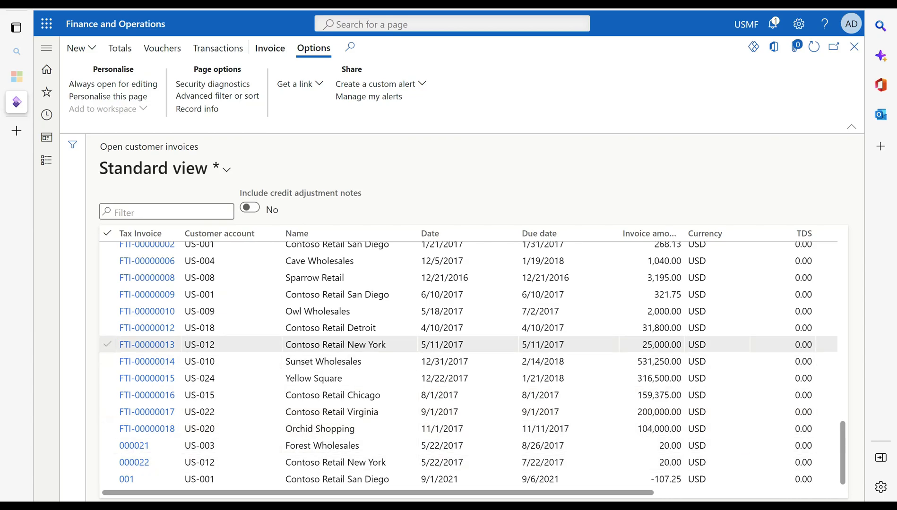
{"action": "left_click", "coordinate": [184, 397]}
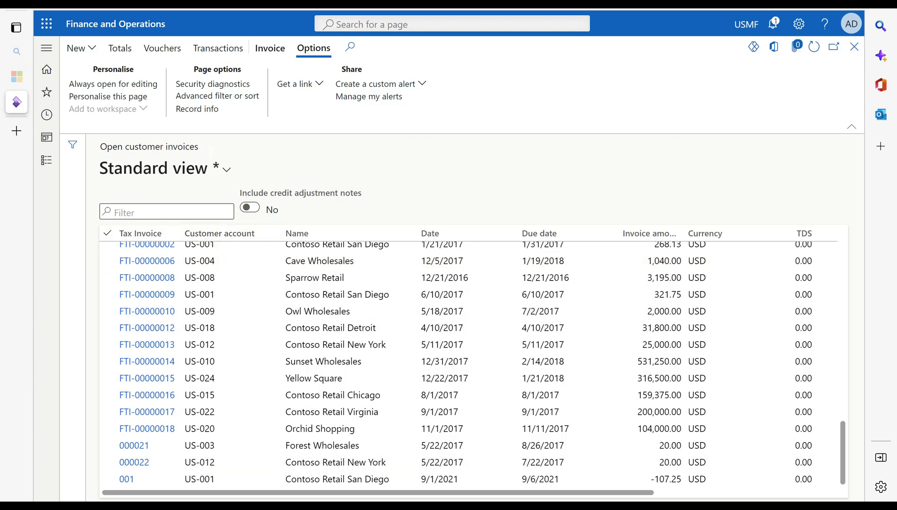
- In the advanced filter, set the Customer account range's criteria to US-0?6 and apply it to the invoice list
{"action": "left_click", "coordinate": [187, 97]}
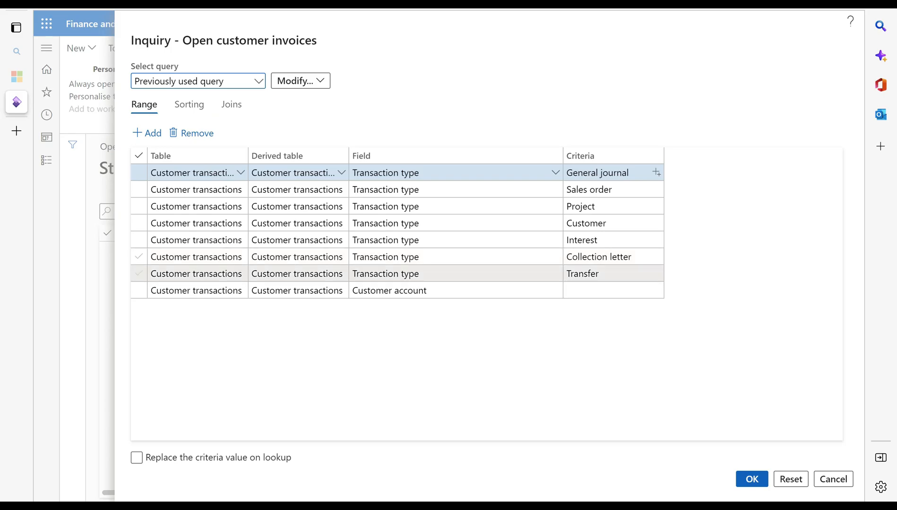
{"action": "left_click", "coordinate": [593, 290]}
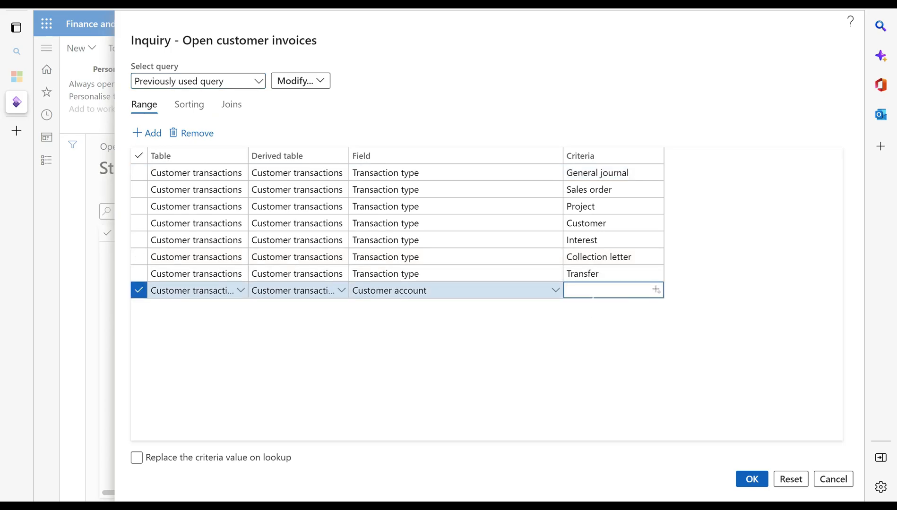
{"action": "type", "text": "US-0?6"}
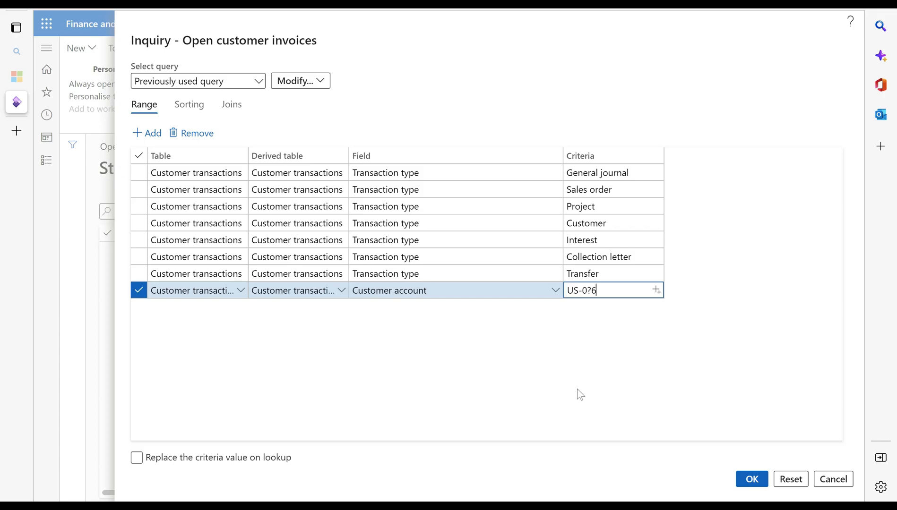
{"action": "left_click", "coordinate": [752, 479]}
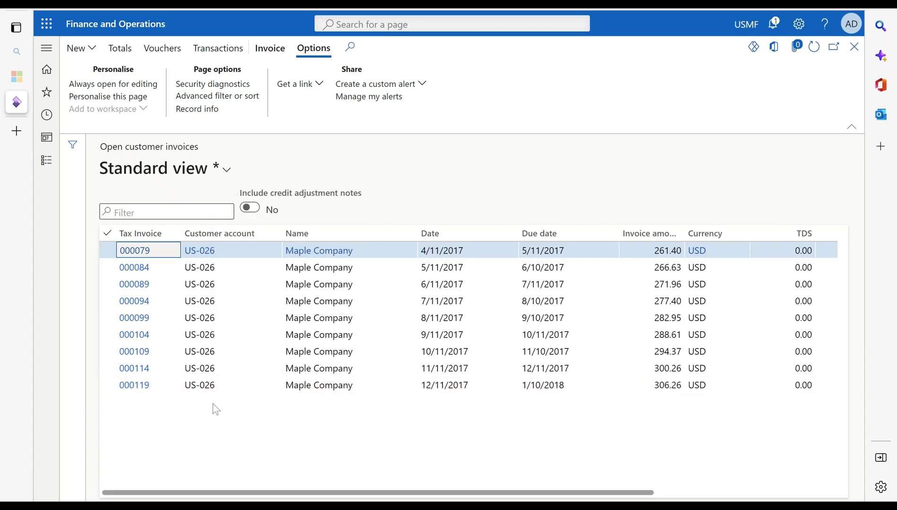
- Change the Customer account range's criteria in the advanced filter to ??-026 and apply it
{"action": "left_click", "coordinate": [221, 97]}
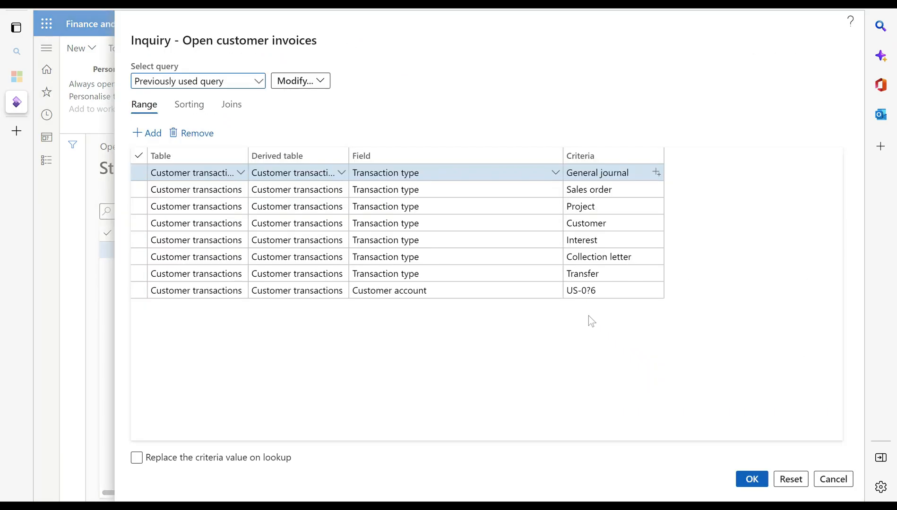
{"action": "left_click", "coordinate": [591, 290]}
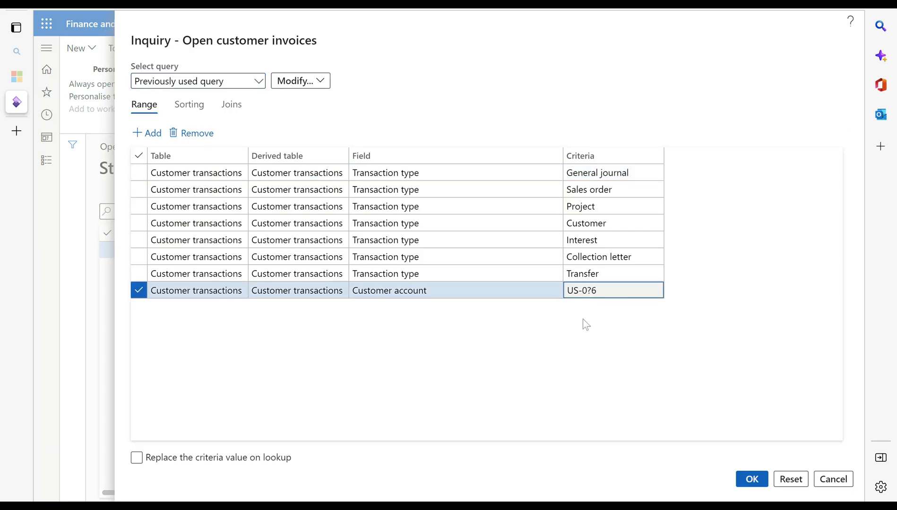
{"action": "type", "text": "2"}
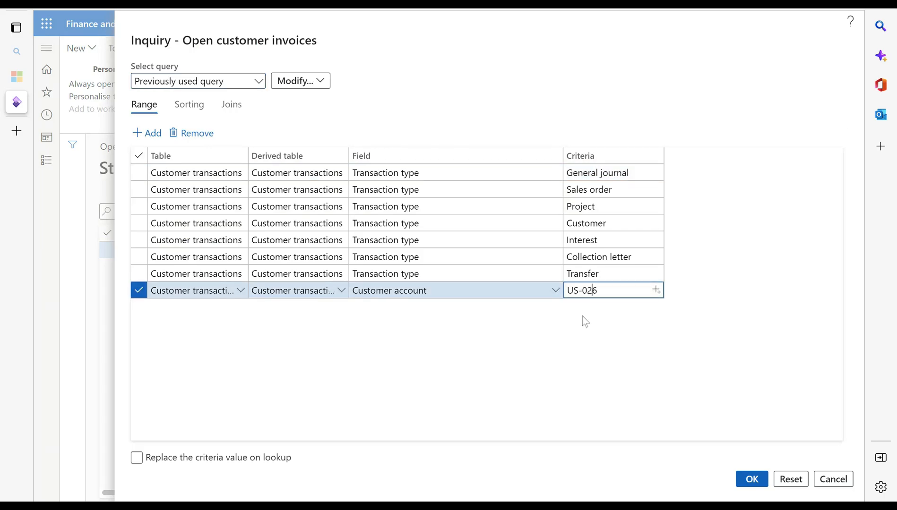
{"action": "double_click", "coordinate": [572, 290]}
{"action": "type", "text": "??"}
{"action": "left_click", "coordinate": [749, 479]}
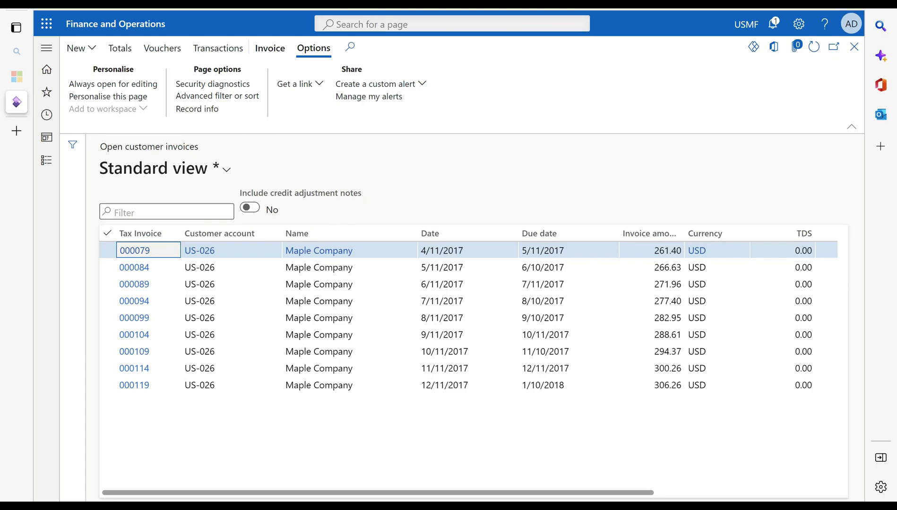
{"action": "mouse_move", "coordinate": [606, 501]}
{"action": "mouse_move", "coordinate": [640, 502]}
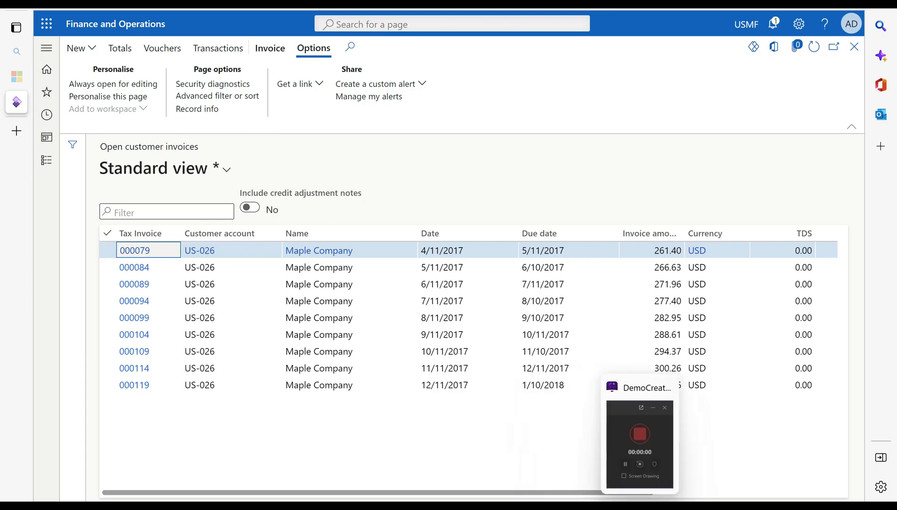